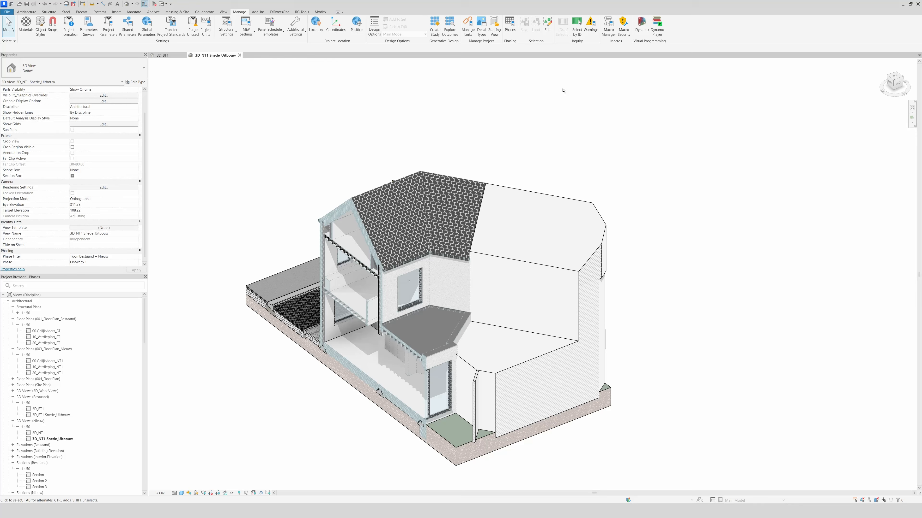
# Bring up the ground floor plans 00.Gelijkvloers_BT and 00.Gelijkvloers_NT1 side by side instead of the two 3D views
pyautogui.moveTo(563, 91)
pyautogui.keyDown('shift'); pyautogui.mouseDown(button='middle')
pyautogui.moveTo(839, 85)
pyautogui.moveTo(587, 96)
pyautogui.mouseUp(button='middle'); pyautogui.keyUp('shift')
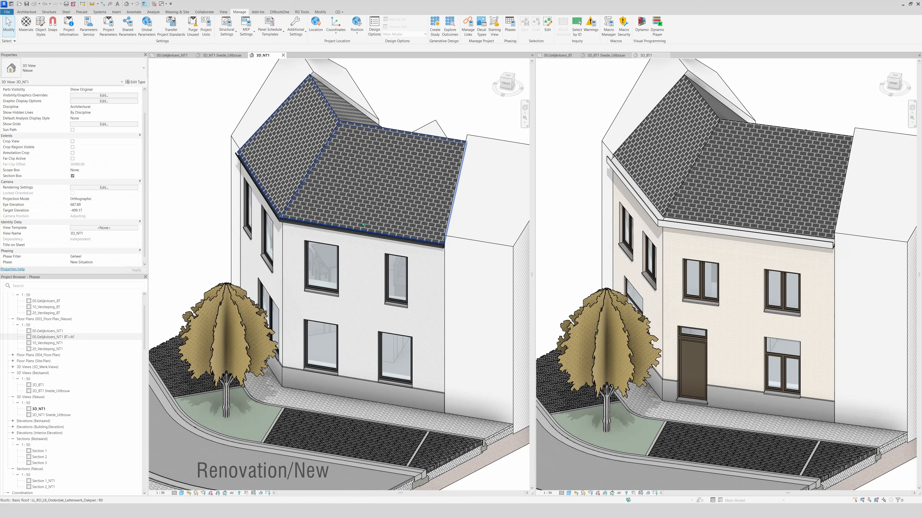
pyautogui.click(588, 232)
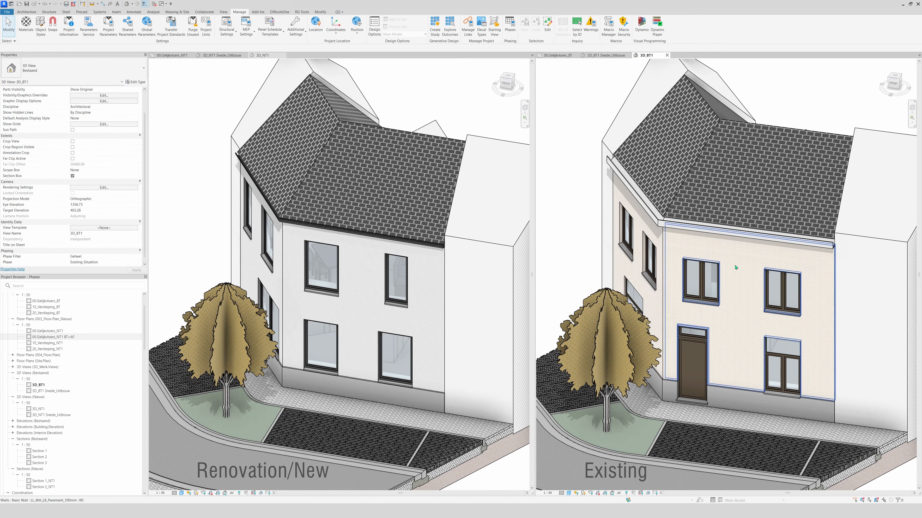
pyautogui.click(558, 55)
pyautogui.click(171, 55)
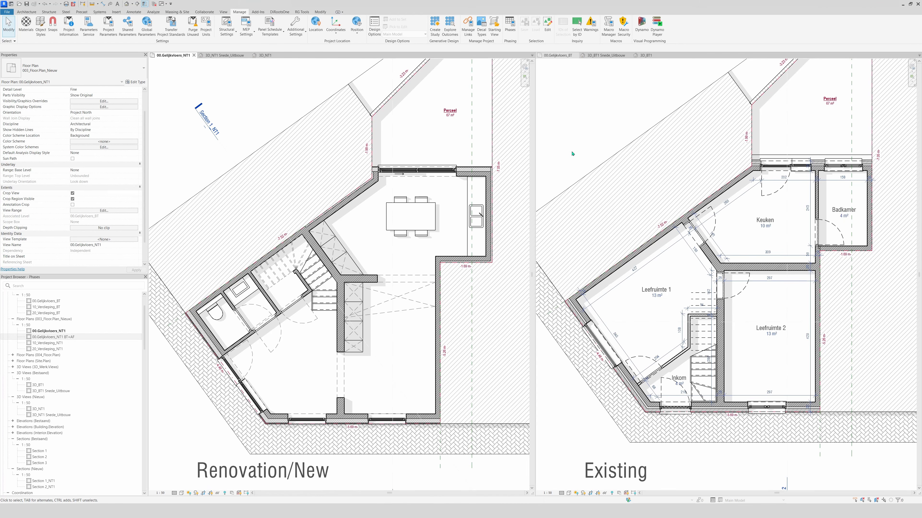
# Compare the phase and phase filter properties of the existing and new ground floor plans
pyautogui.click(573, 125)
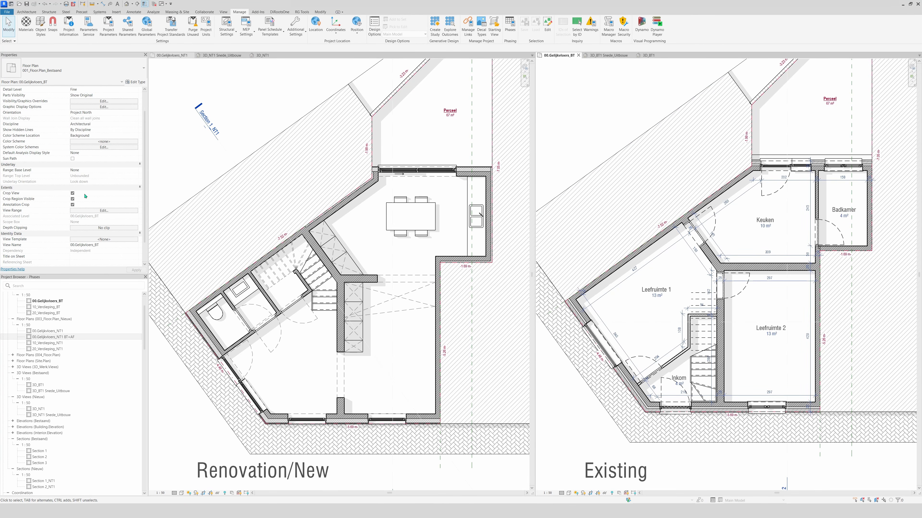
pyautogui.scroll(-3, 85, 196)
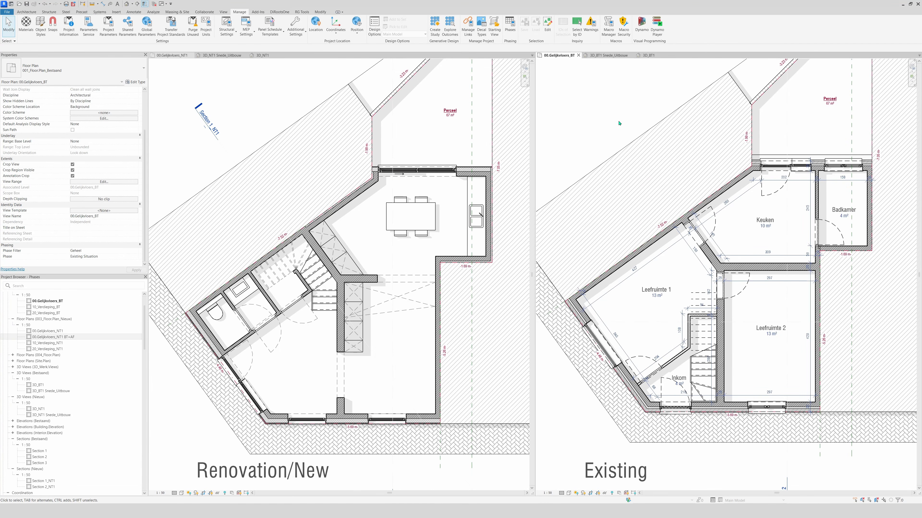
pyautogui.click(263, 117)
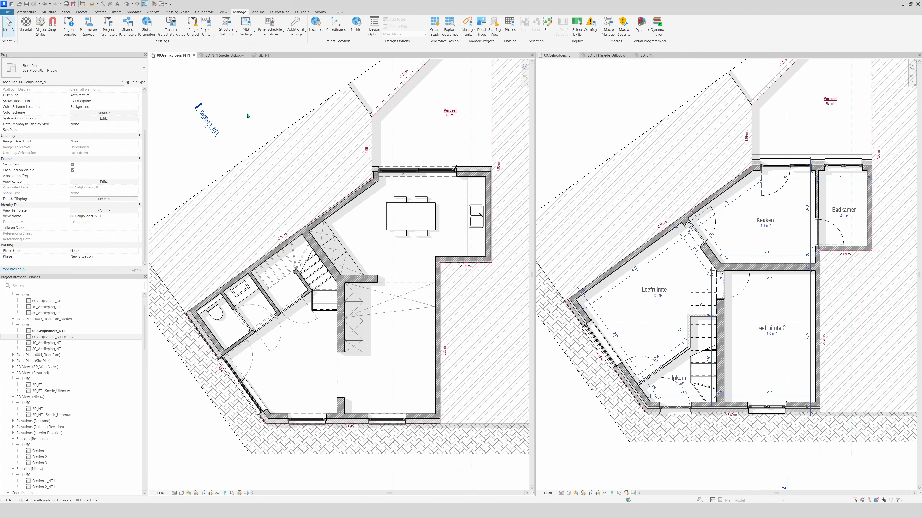
pyautogui.click(742, 306)
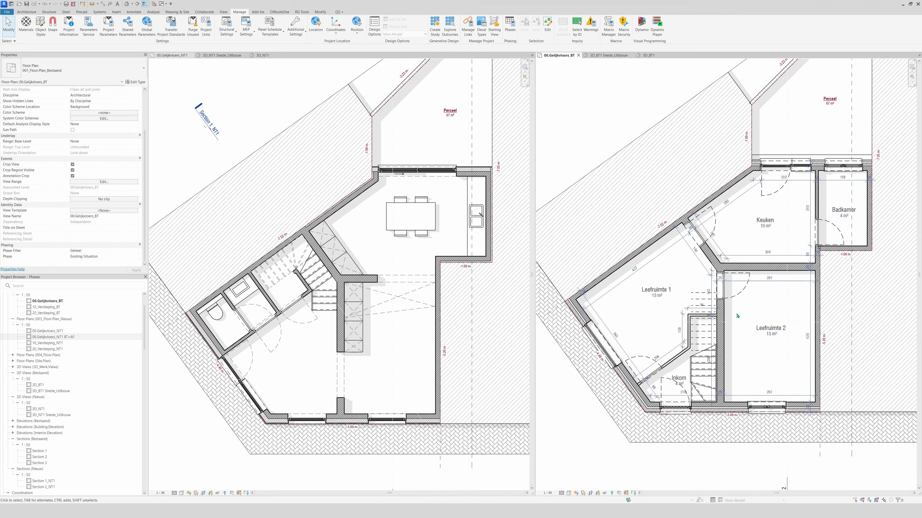
# Set the phase filter of the new ground floor plan to Show existing + Demo
pyautogui.click(391, 256)
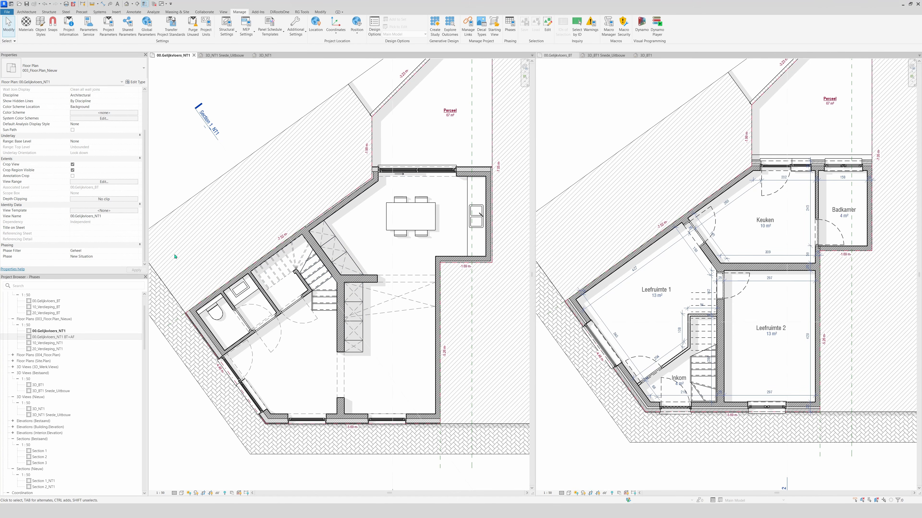
pyautogui.click(104, 250)
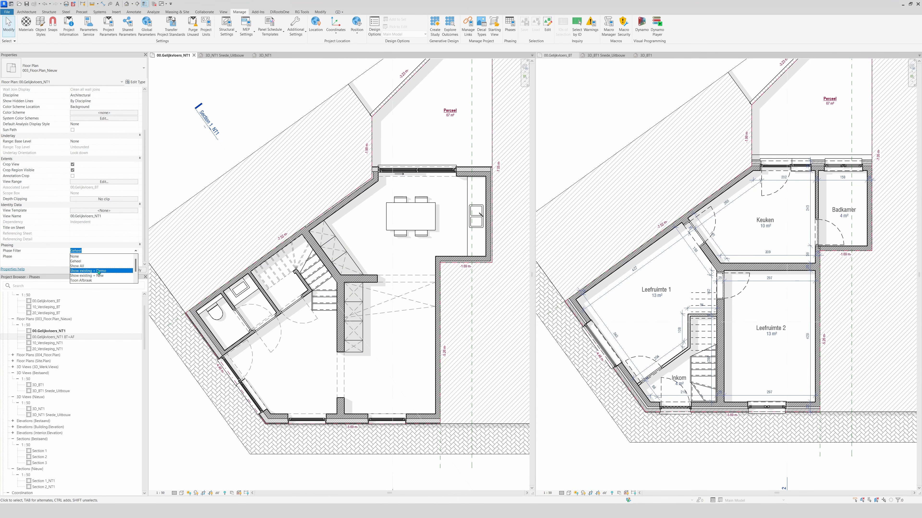
pyautogui.click(91, 272)
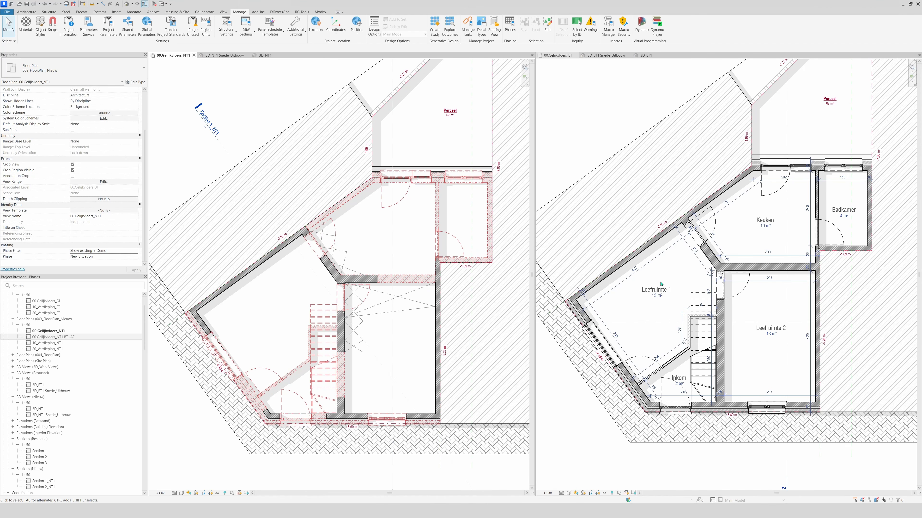
# In the existing ground floor plan, draw five connected LL_WA_LB_Snelbouw_90mm wall segments in a zigzag inside Leefruimte 2
pyautogui.click(772, 310)
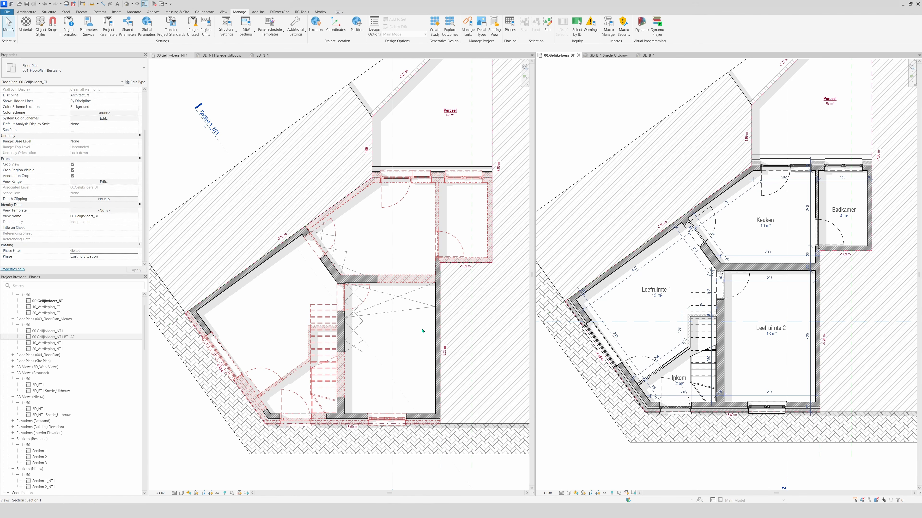
pyautogui.click(381, 345)
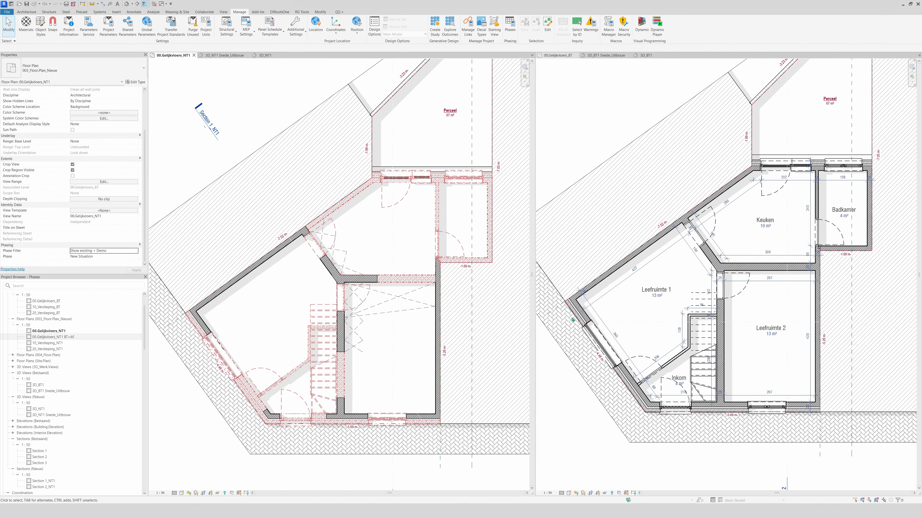
pyautogui.click(771, 308)
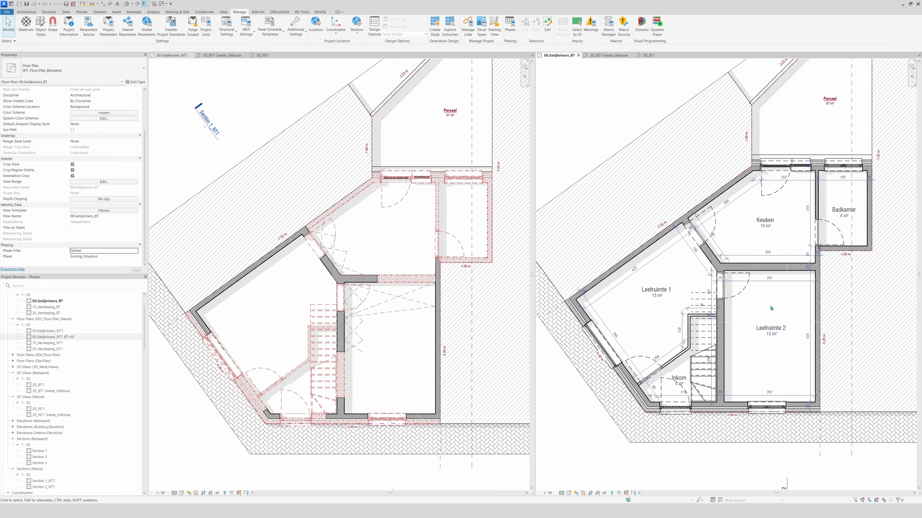
pyautogui.press('w')
pyautogui.press('a')
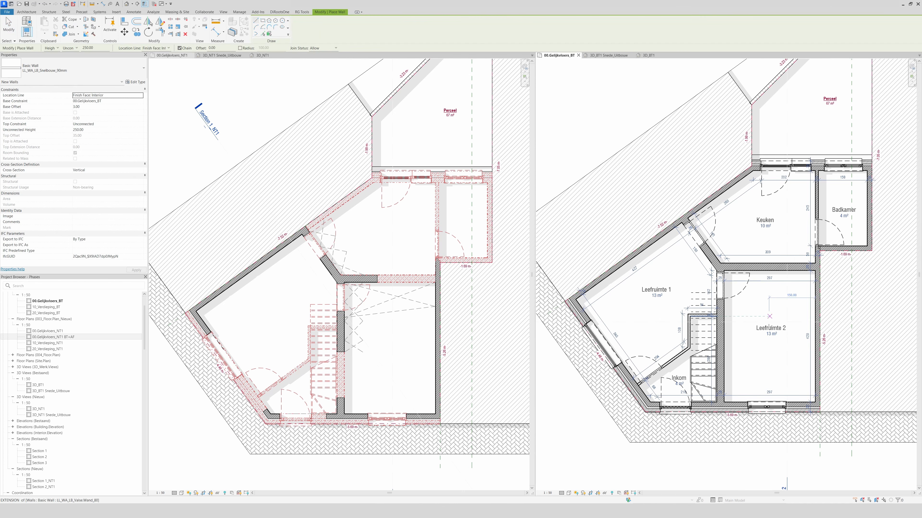
pyautogui.click(771, 374)
pyautogui.click(769, 343)
pyautogui.click(794, 343)
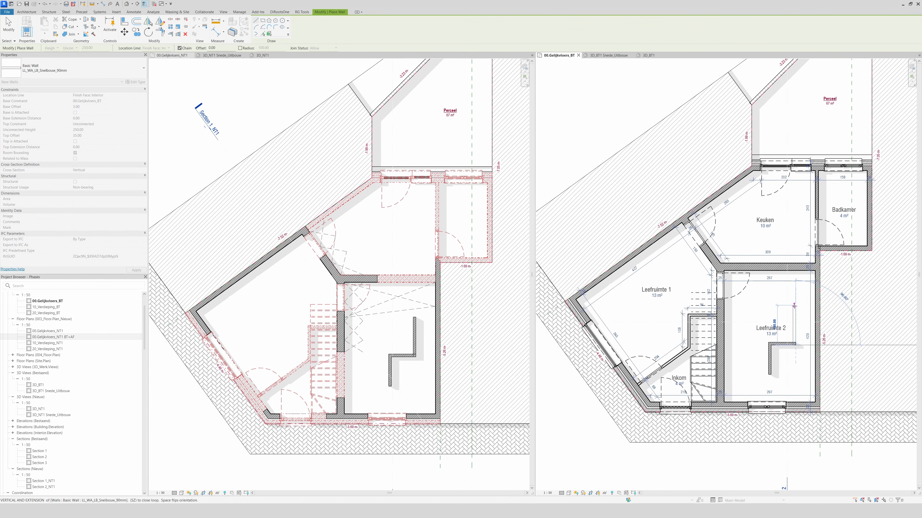
pyautogui.click(793, 306)
pyautogui.click(771, 306)
pyautogui.click(772, 295)
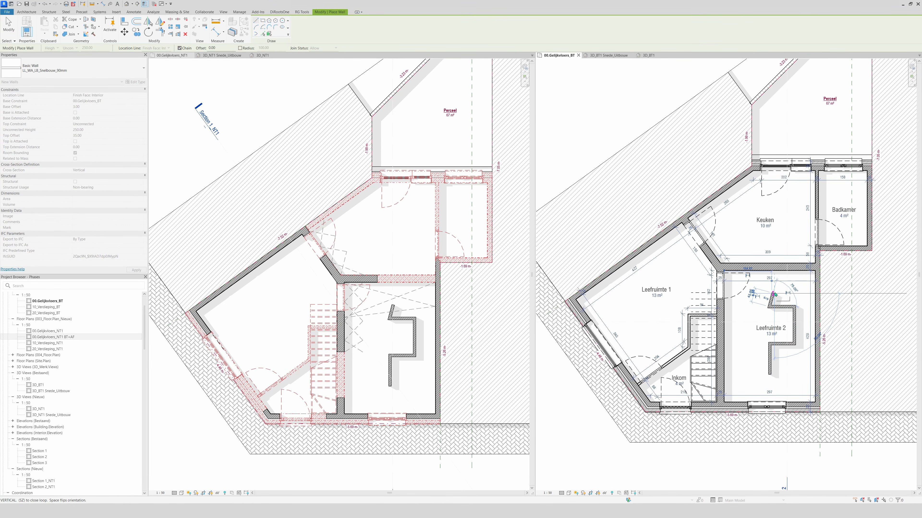
pyautogui.press('Escape')
pyautogui.press('Escape')
# Switch the phase filter of the new ground floor plan to Geheel
pyautogui.click(376, 348)
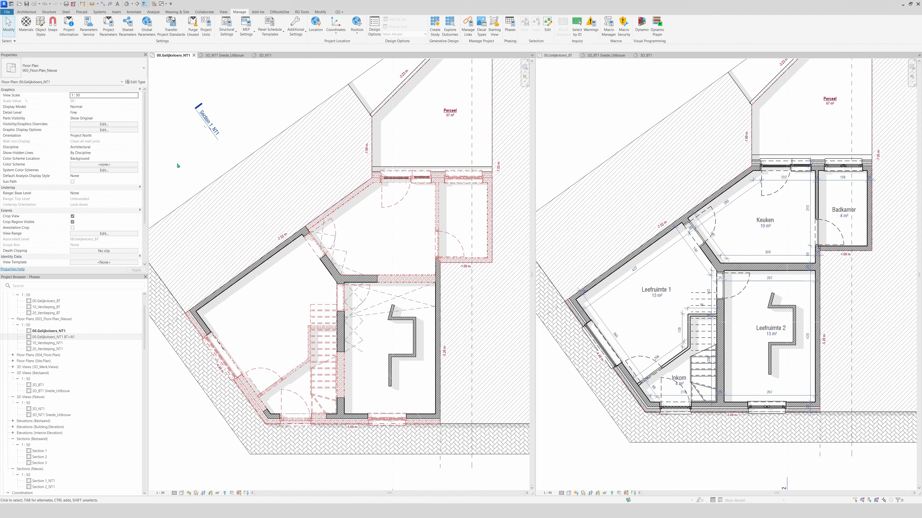
pyautogui.scroll(-3, 120, 243)
pyautogui.click(135, 251)
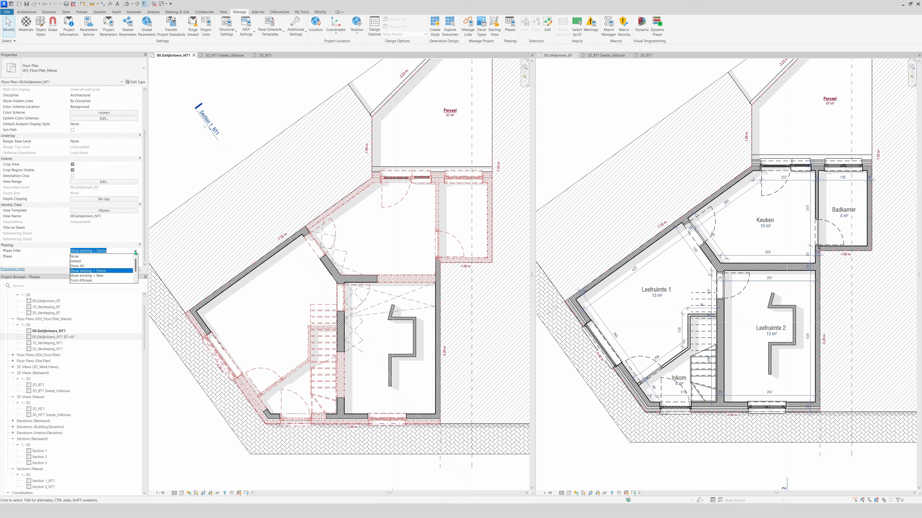
pyautogui.click(75, 261)
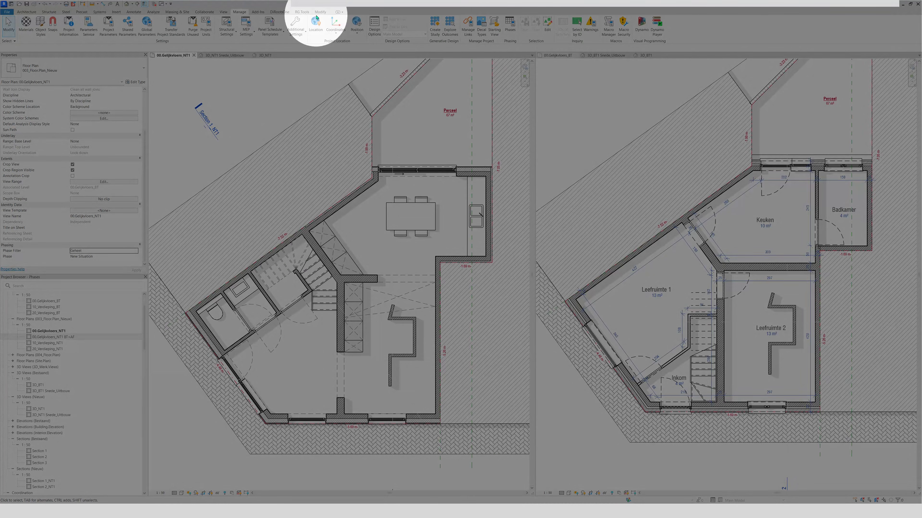
# Demolish the lowest vertical zigzag wall in the new plan and set that plan's phase filter to Show existing + Demo
pyautogui.click(318, 13)
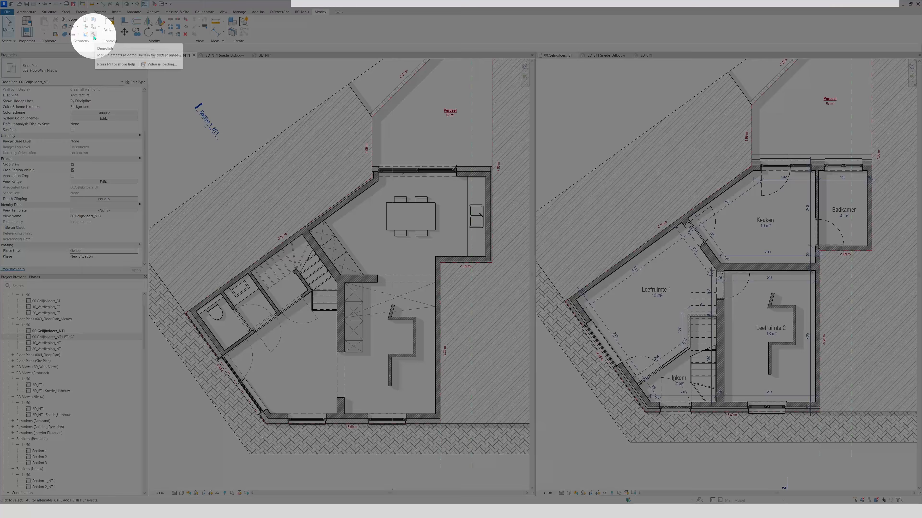
pyautogui.click(93, 34)
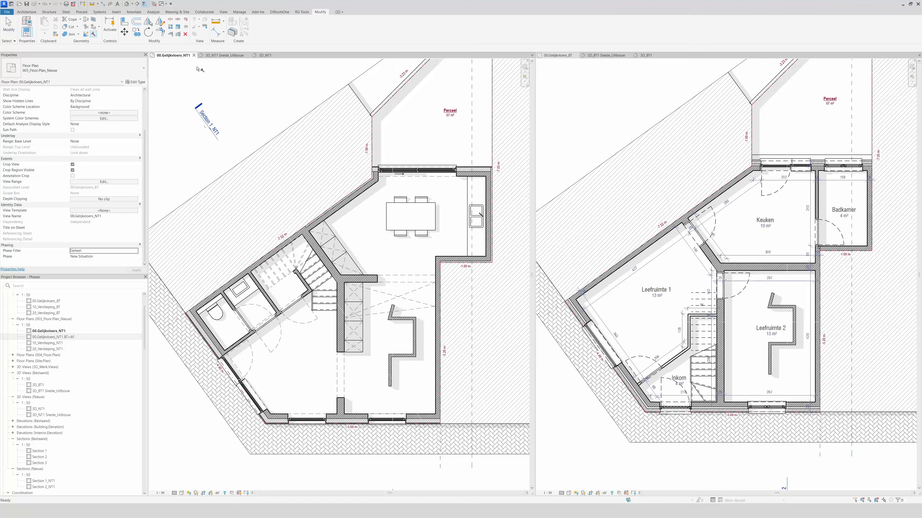
pyautogui.click(389, 372)
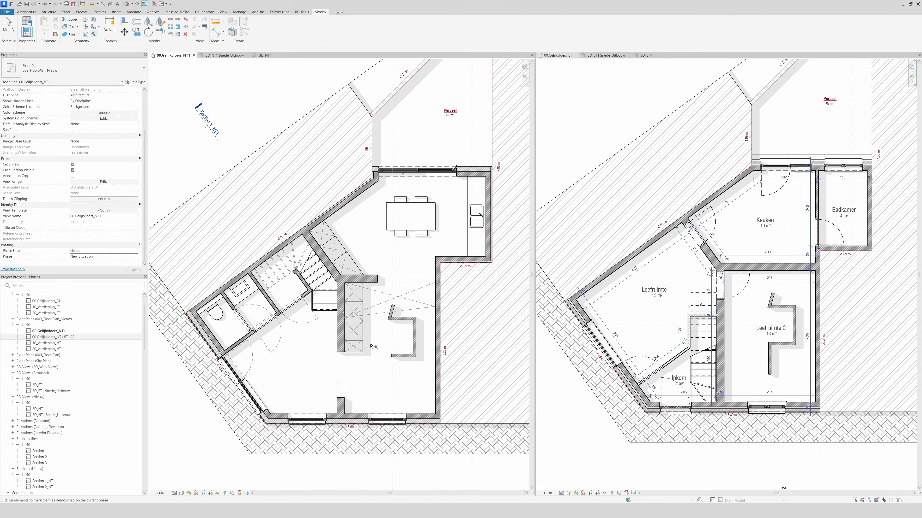
pyautogui.press('Escape')
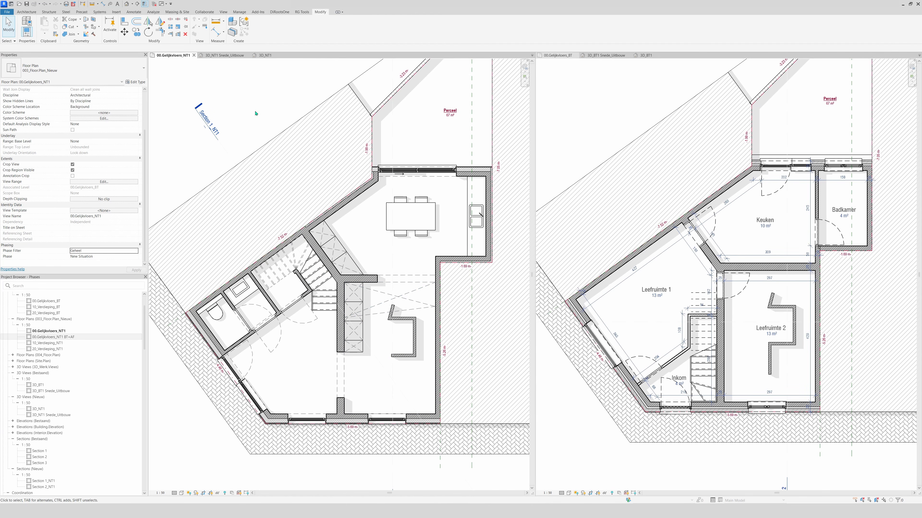
pyautogui.click(136, 251)
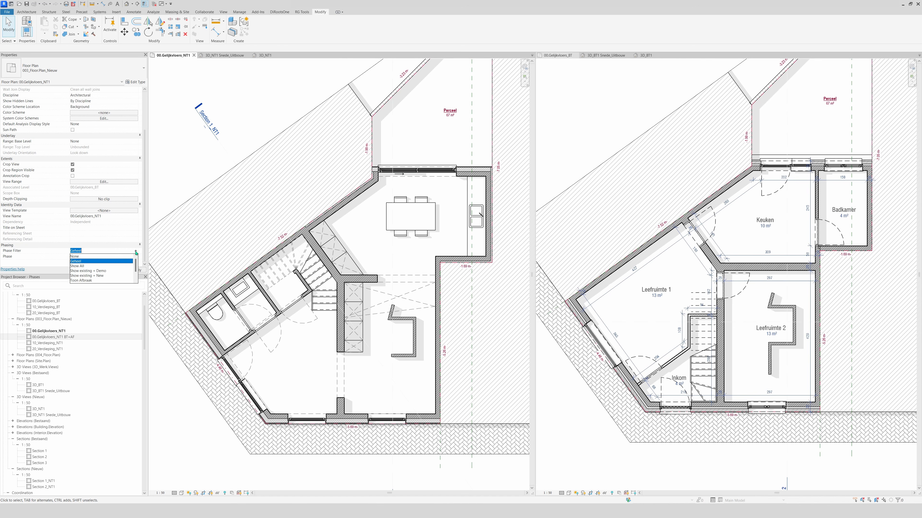
pyautogui.click(101, 271)
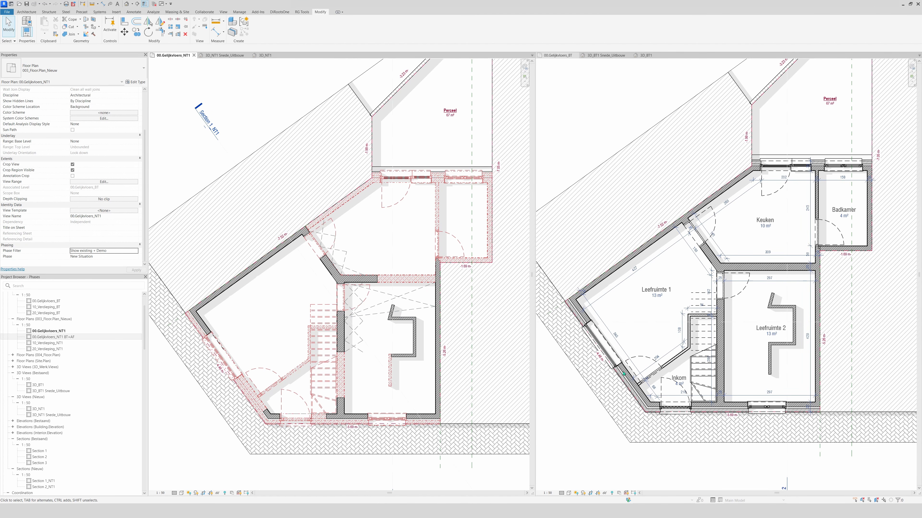
# Set Phase Demolished to New Situation for the upper horizontal zigzag wall in the new plan
pyautogui.click(399, 322)
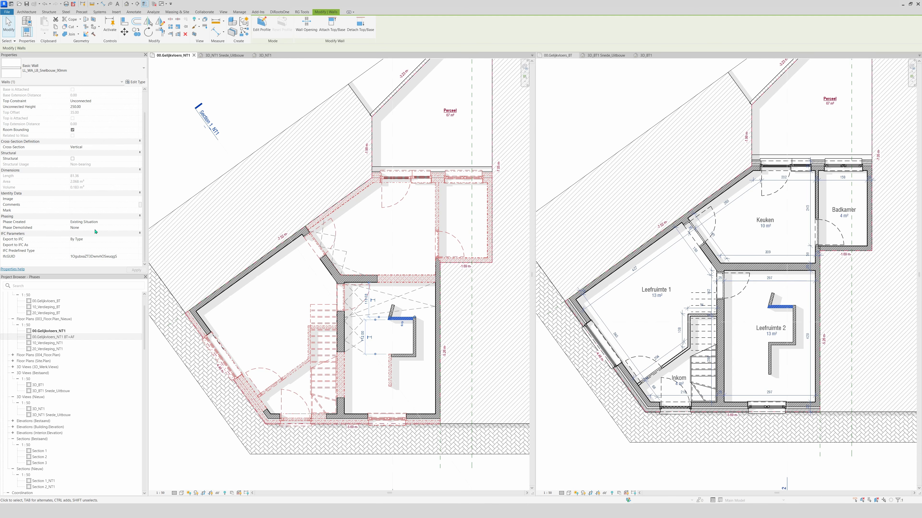
pyautogui.click(137, 228)
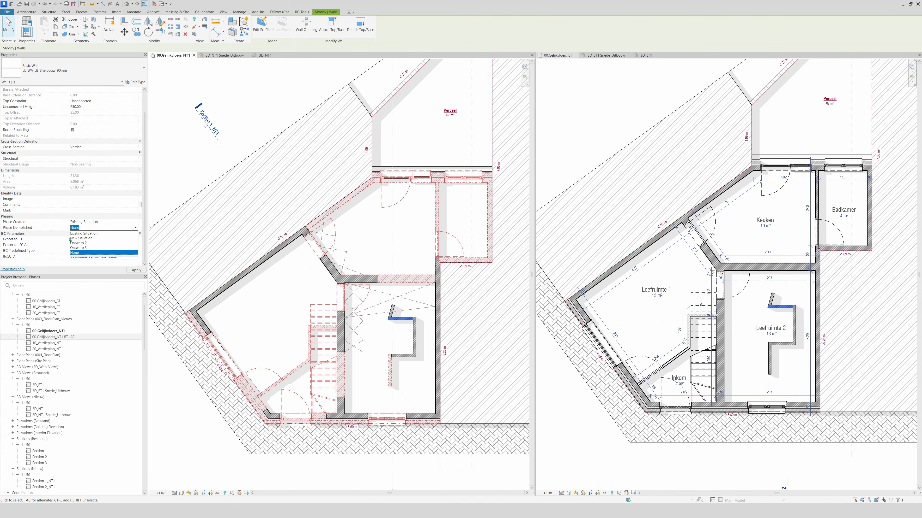
pyautogui.click(84, 239)
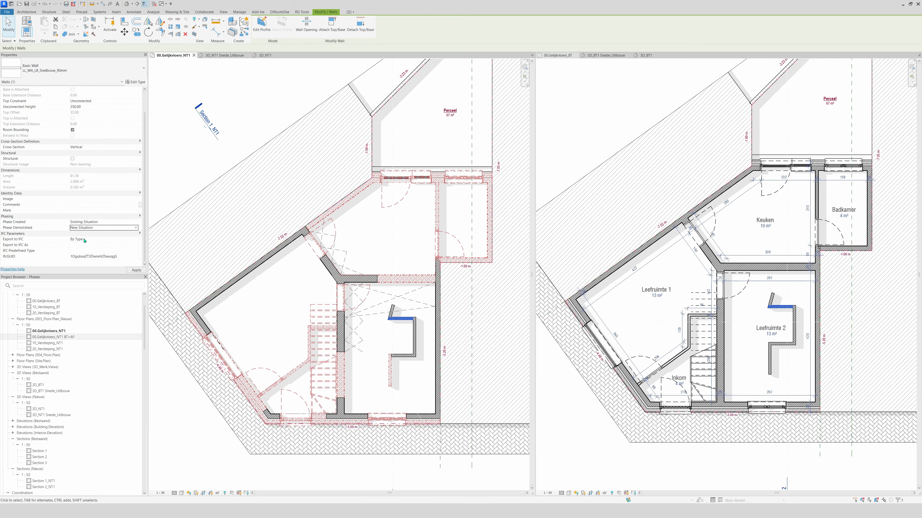
pyautogui.click(387, 338)
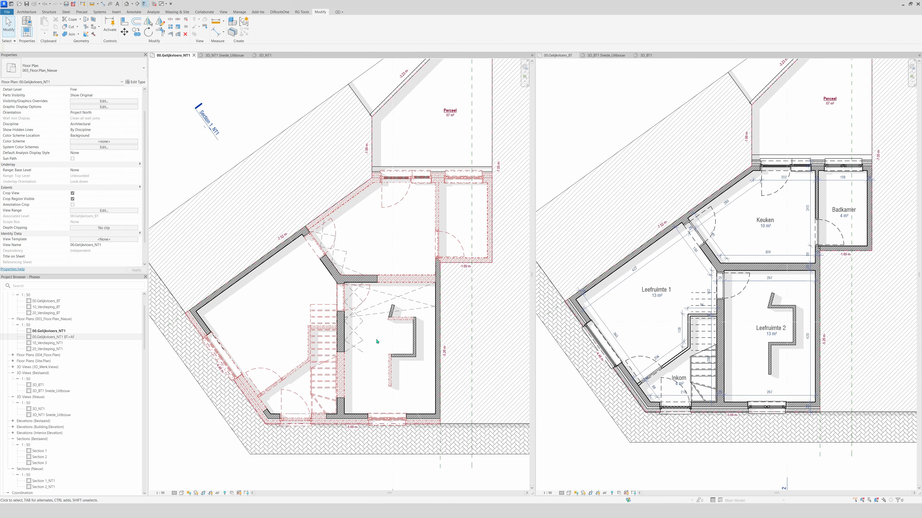
# Demolish the lower horizontal zigzag wall in the existing ground floor plan
pyautogui.click(750, 360)
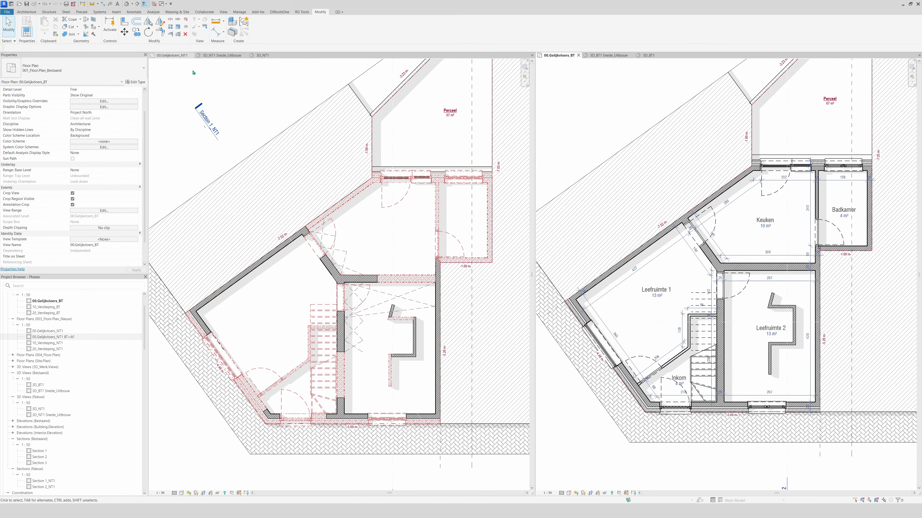
pyautogui.click(94, 34)
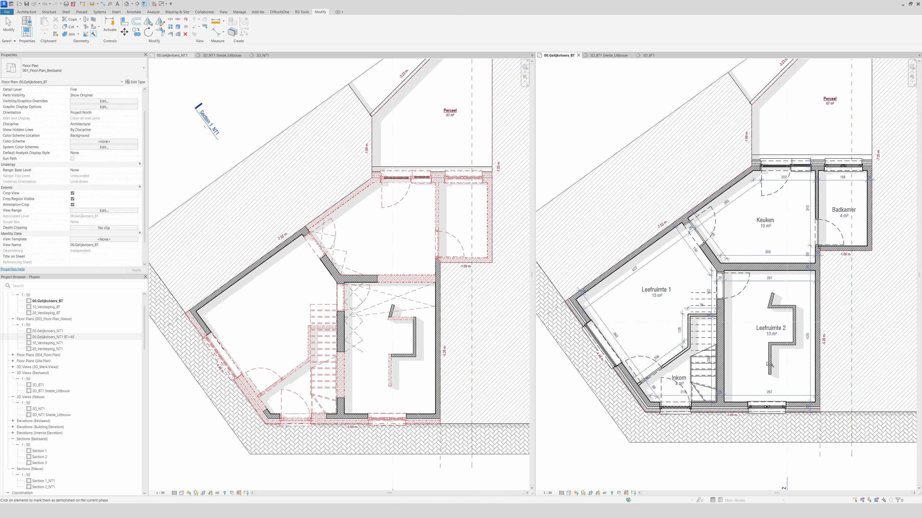
pyautogui.click(779, 345)
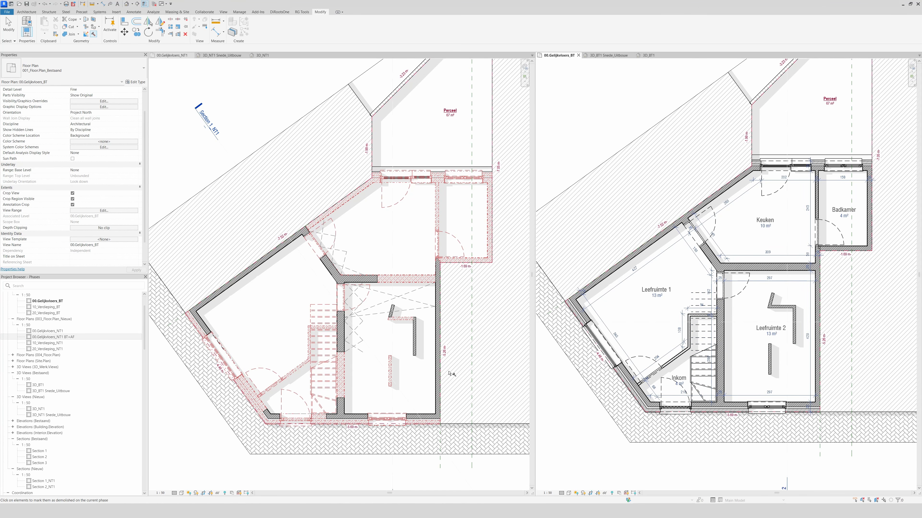
pyautogui.press('Escape')
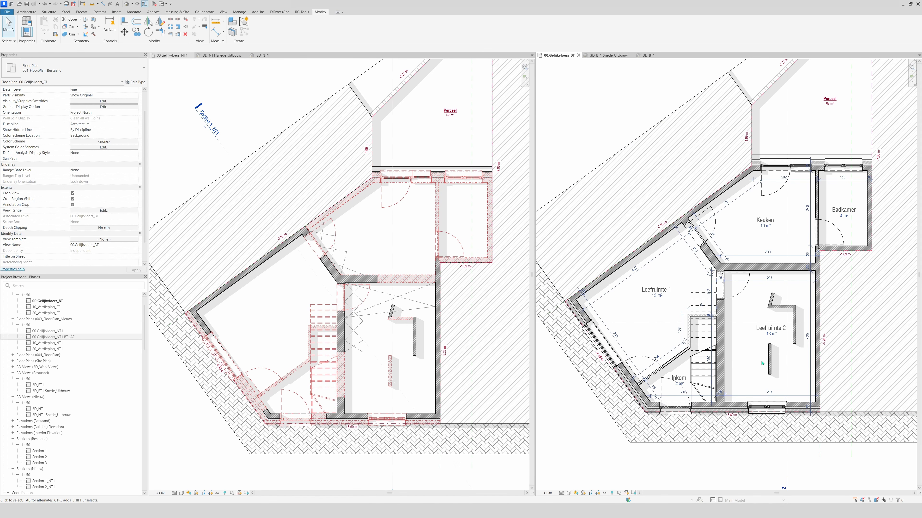
# Set Phase Demolished to New Situation for the upper vertical zigzag wall in the existing ground floor plan
pyautogui.click(795, 356)
pyautogui.press('Escape')
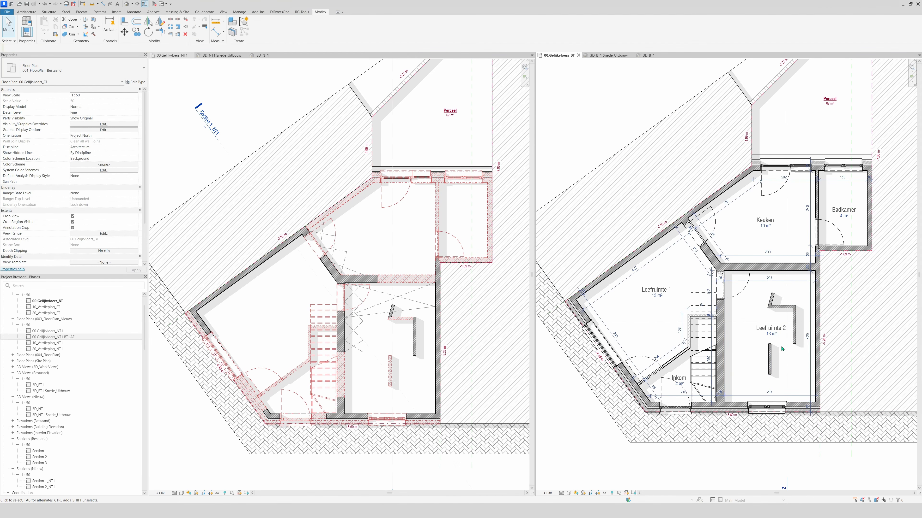
pyautogui.click(795, 341)
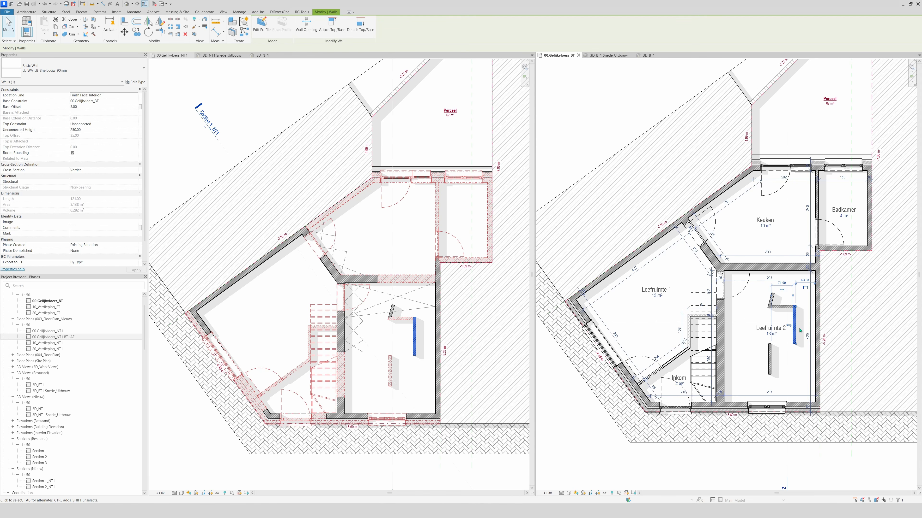
pyautogui.press('ctrl')
pyautogui.press('ctrl')
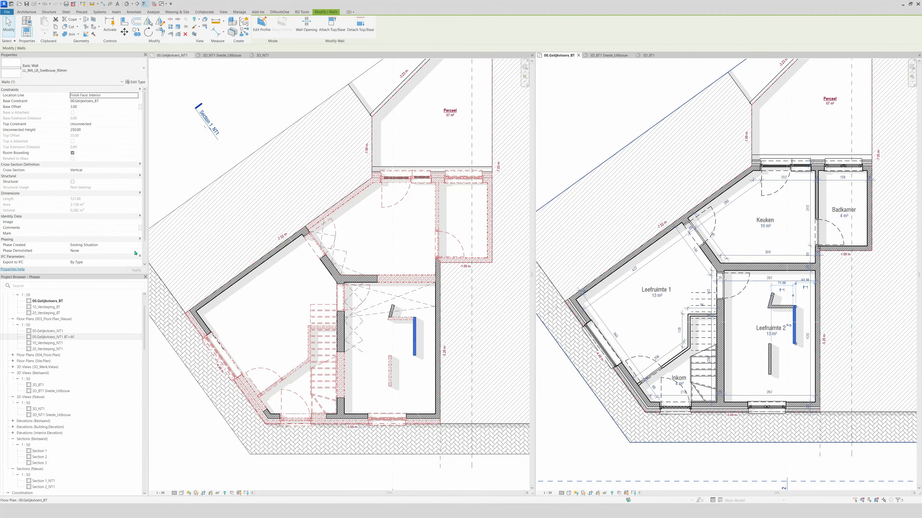
pyautogui.click(136, 252)
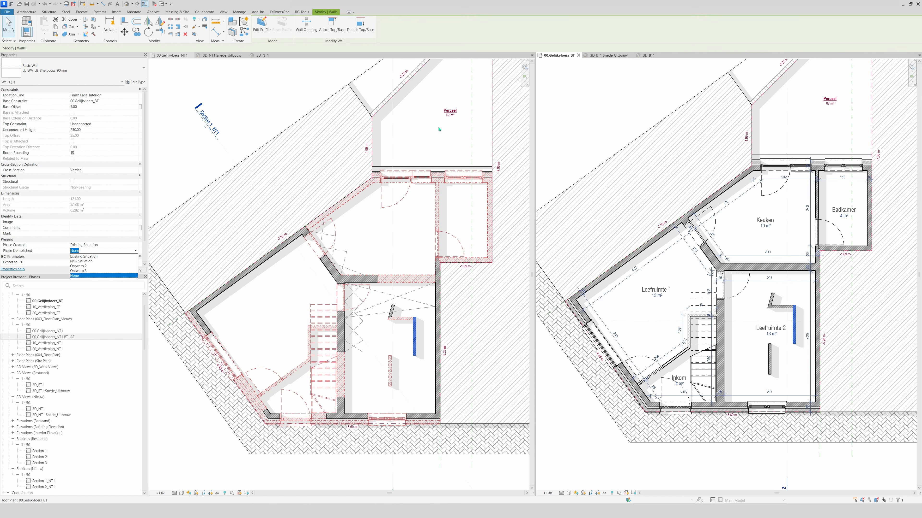
pyautogui.click(91, 262)
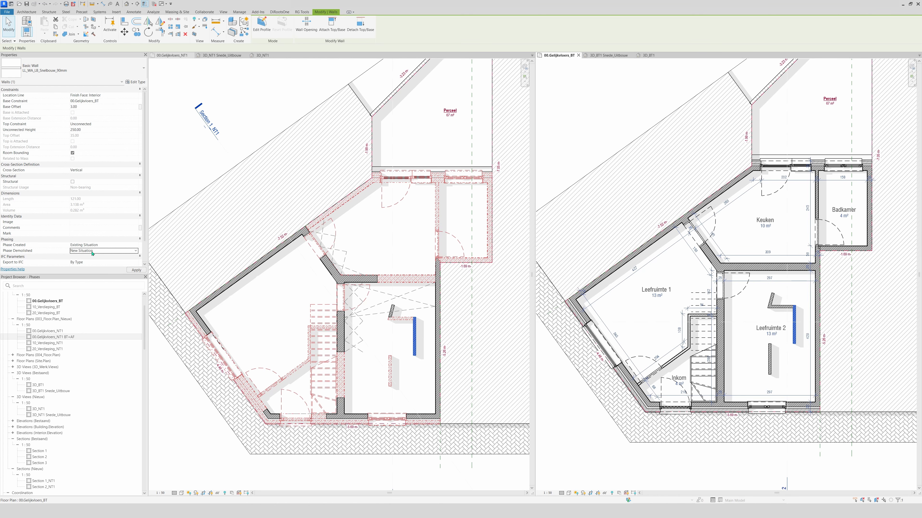
pyautogui.click(416, 350)
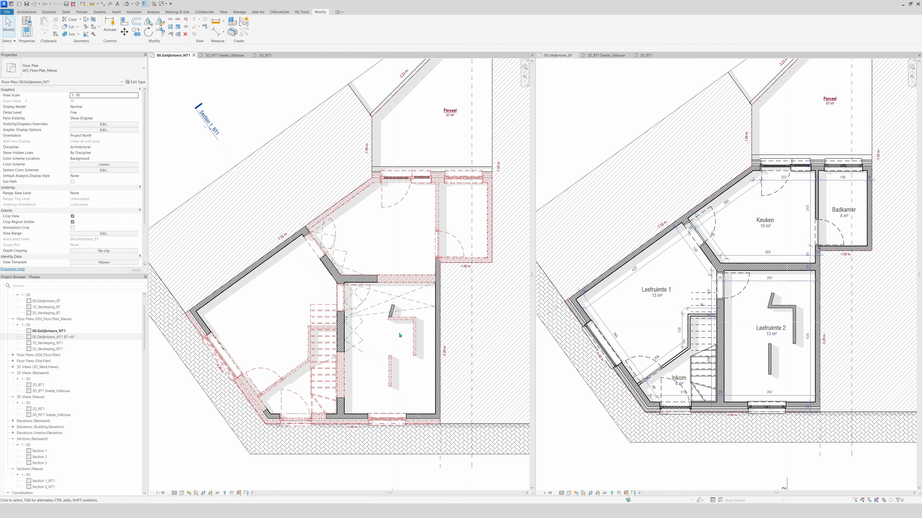
# Set the existing ground floor plan's phase filter to Show existing + Demo
pyautogui.click(745, 308)
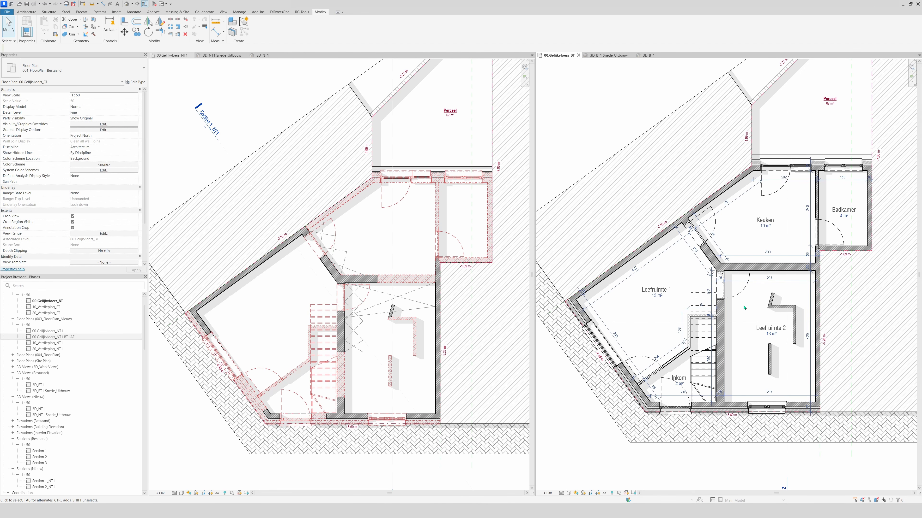
pyautogui.click(387, 337)
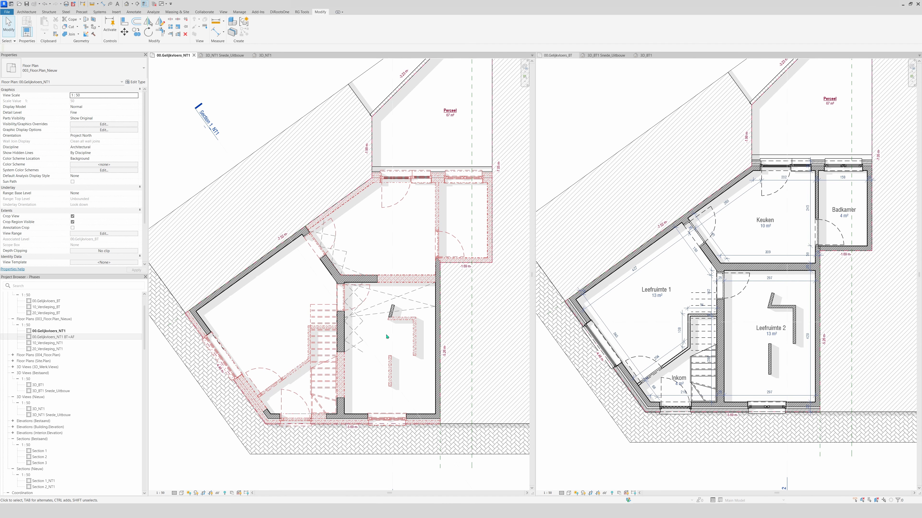
pyautogui.click(800, 371)
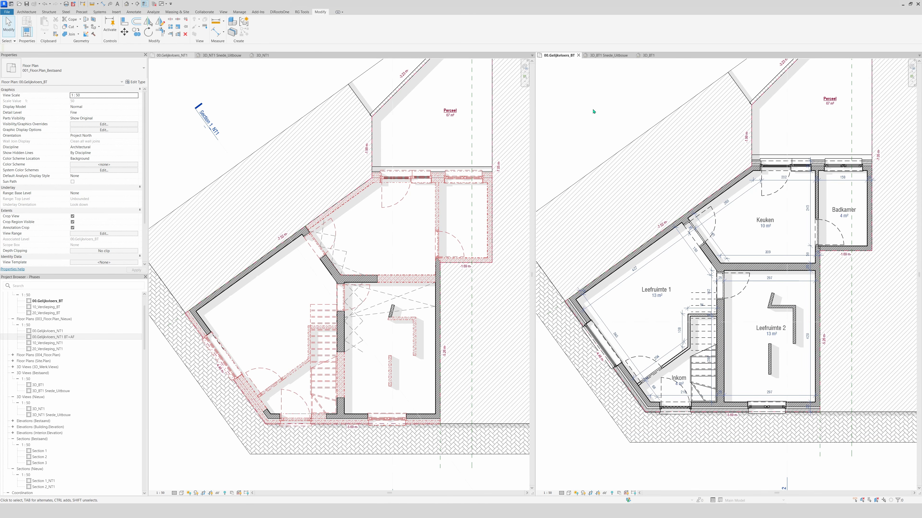
pyautogui.scroll(-3, 133, 185)
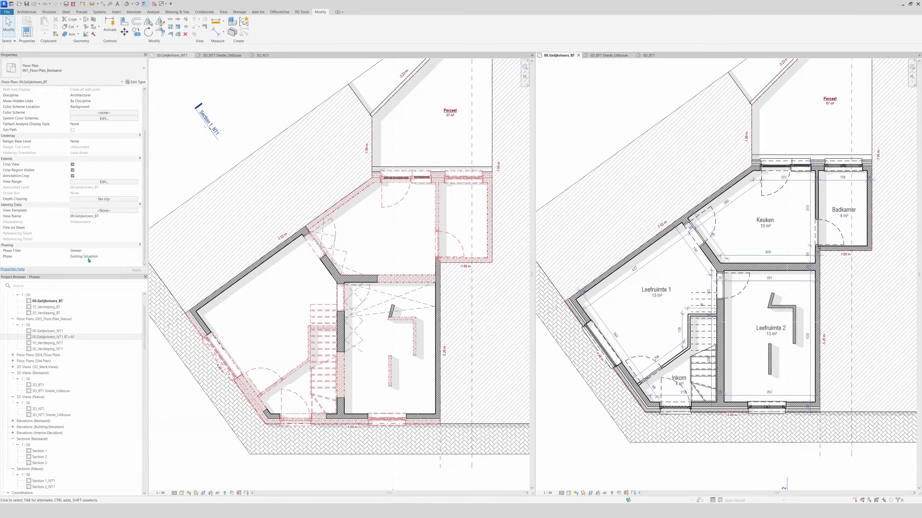
pyautogui.click(131, 258)
pyautogui.click(134, 257)
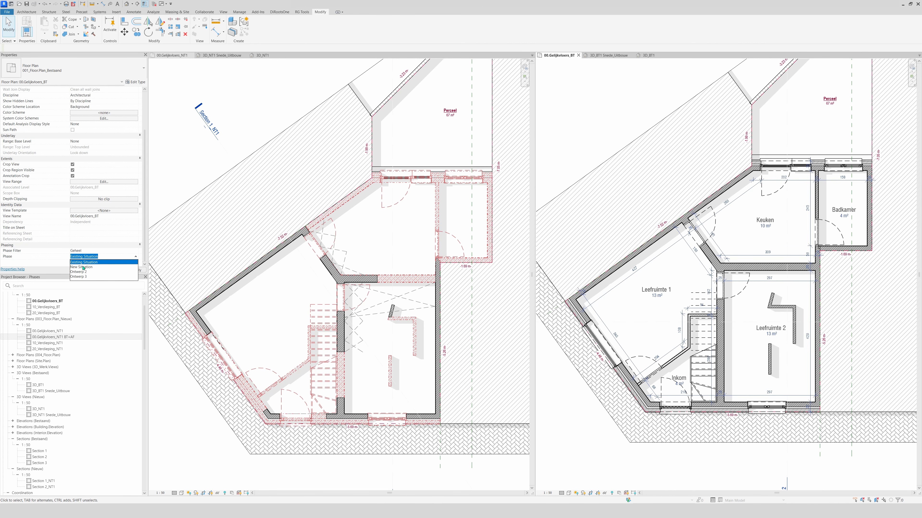
pyautogui.click(134, 251)
pyautogui.click(136, 252)
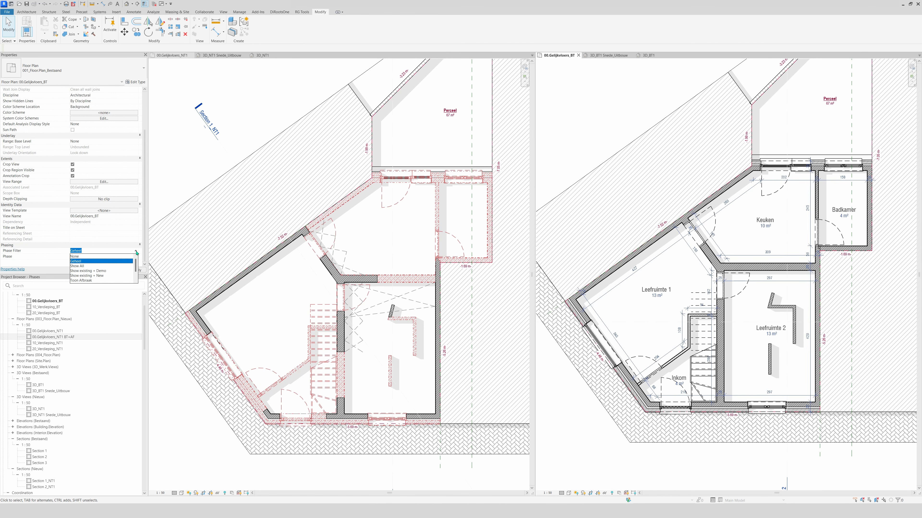
pyautogui.click(102, 271)
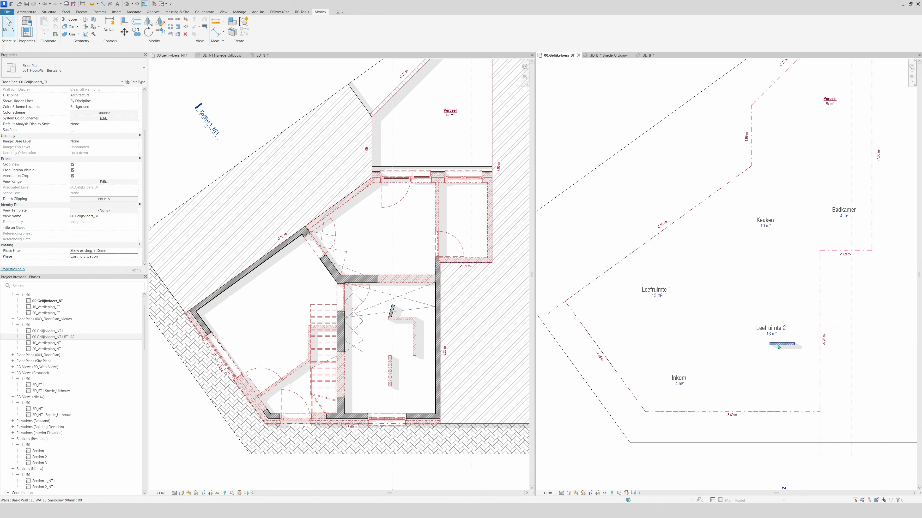
# Set Phase Demolished to None for the short horizontal wall below the Leefruimte 2 label in the existing plan
pyautogui.click(778, 344)
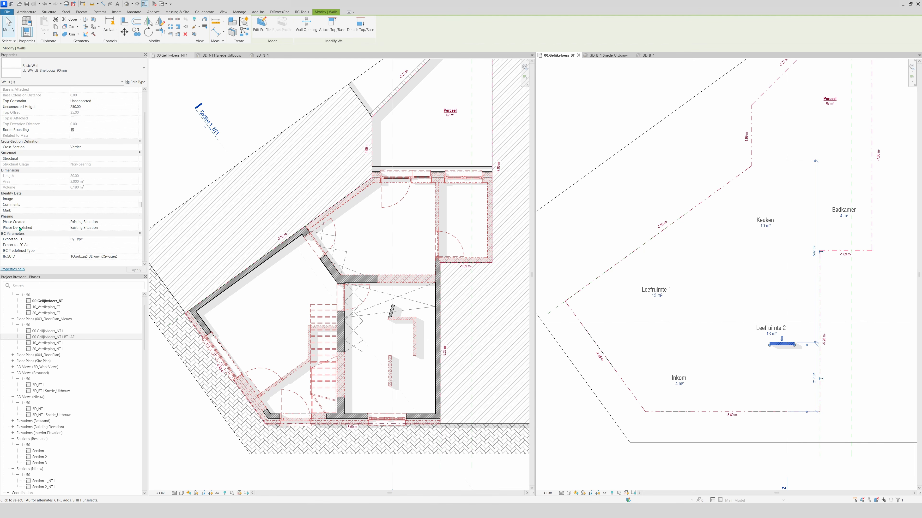
pyautogui.click(138, 230)
pyautogui.click(104, 253)
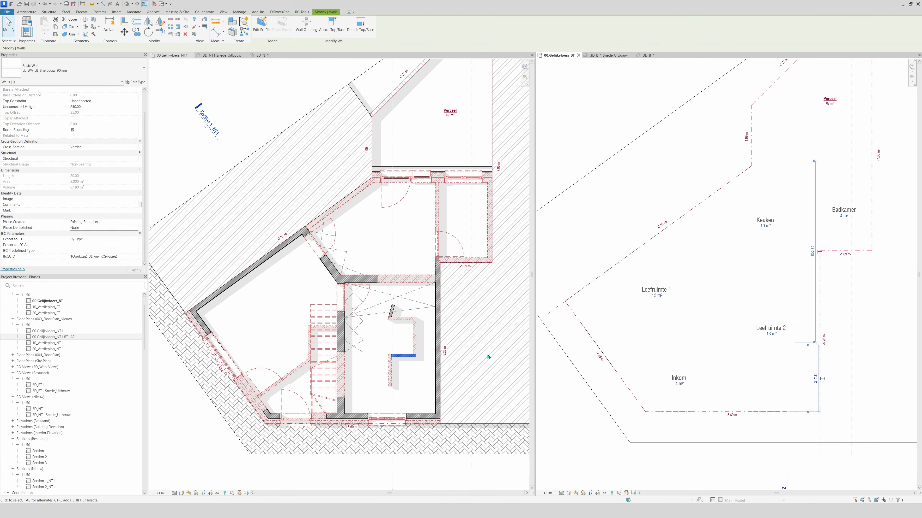
pyautogui.click(394, 354)
pyautogui.press('Escape')
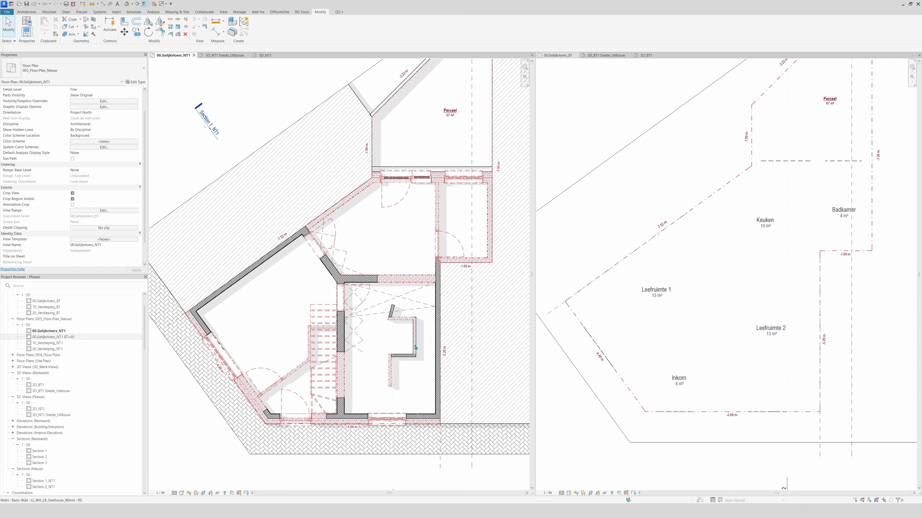
# Set the phase filter of the existing ground floor plan back to Geheel
pyautogui.click(586, 139)
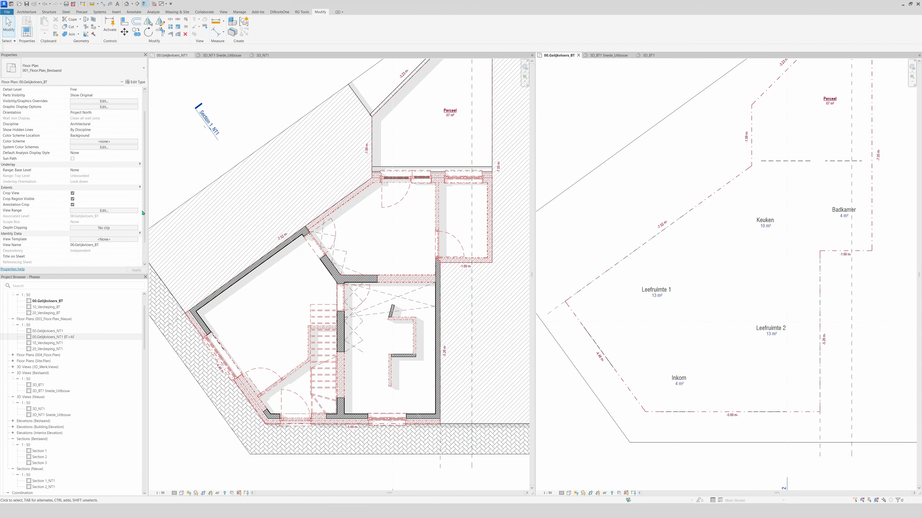
pyautogui.scroll(-2, 97, 220)
pyautogui.click(121, 251)
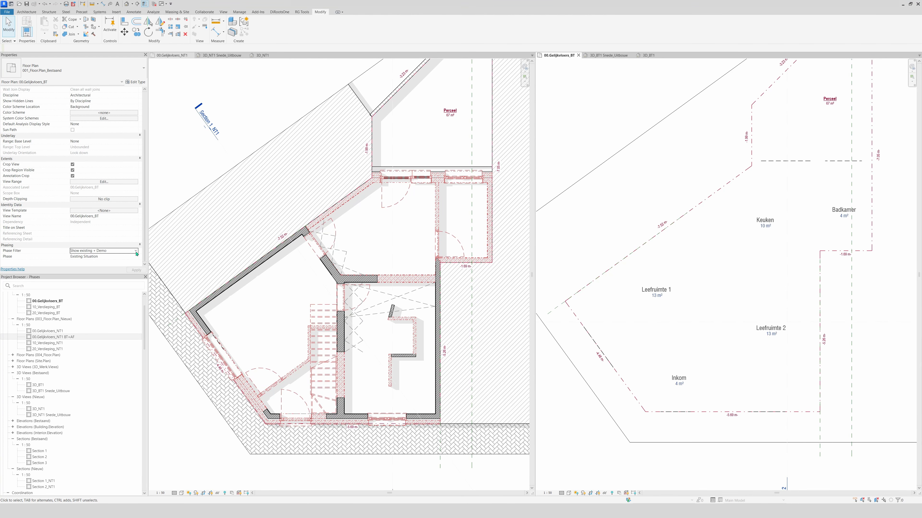
pyautogui.click(81, 265)
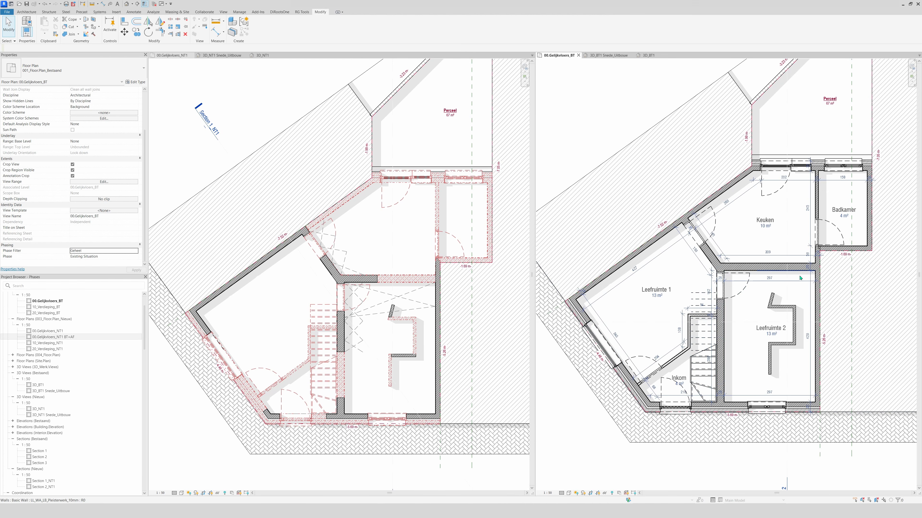
# Demolish the remaining undemolished zigzag walls in the new ground floor plan with the Demolish tool
pyautogui.click(382, 339)
pyautogui.click(745, 380)
pyautogui.click(93, 34)
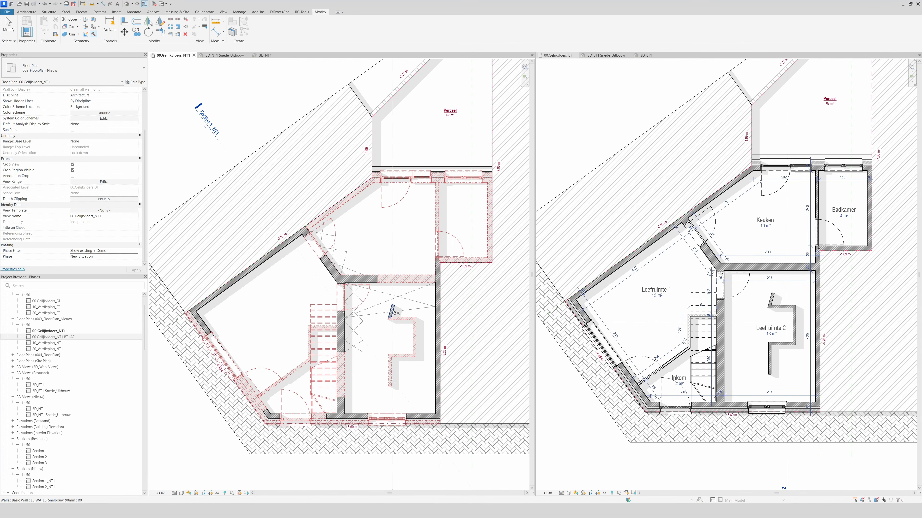
pyautogui.press('Escape')
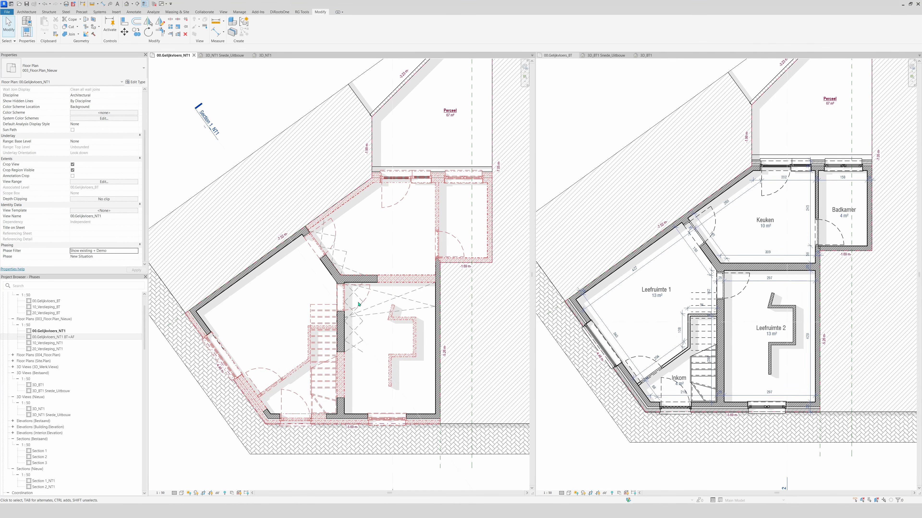
# Set the new ground floor plan's phase filter to Geheel and its duplicate's phase filter to Show existing + New
pyautogui.click(115, 252)
pyautogui.click(115, 251)
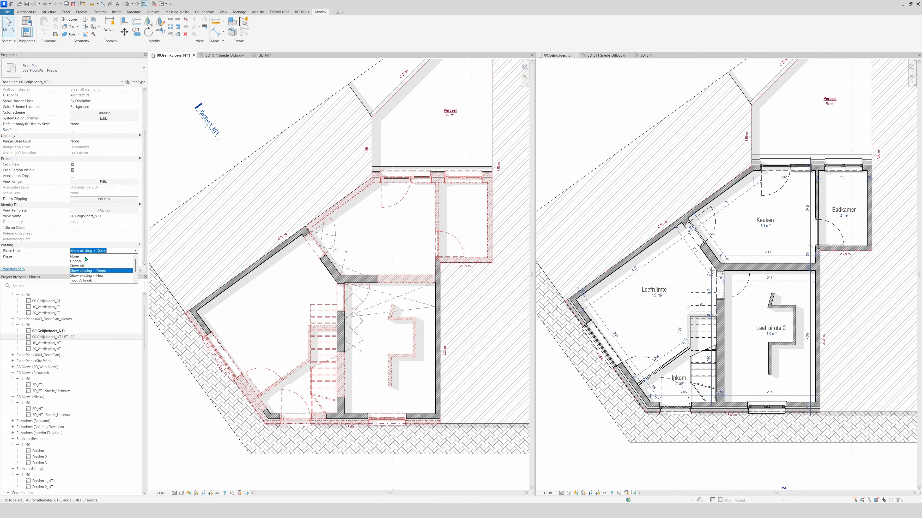
pyautogui.click(79, 263)
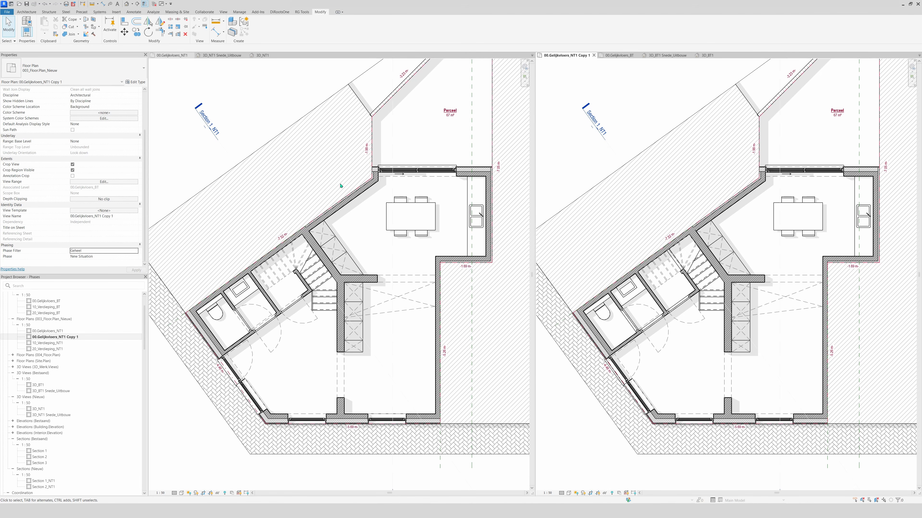
pyautogui.click(135, 251)
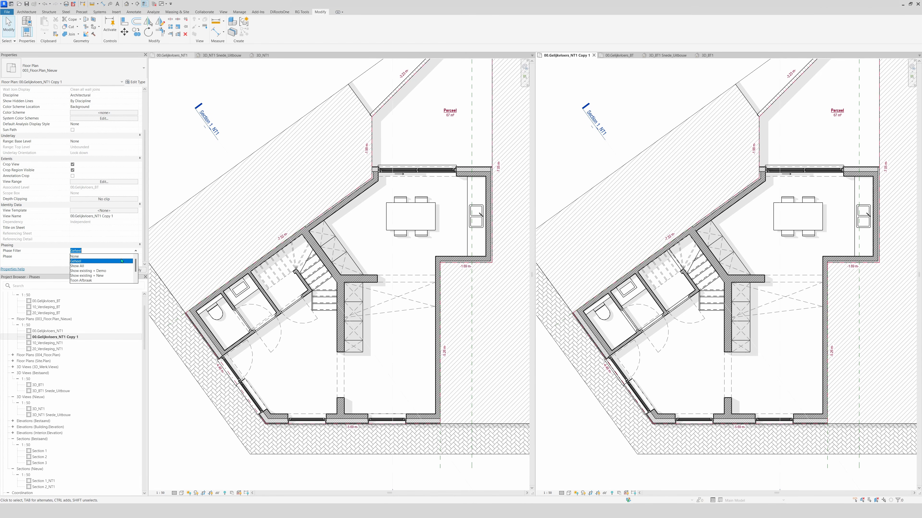
pyautogui.click(102, 276)
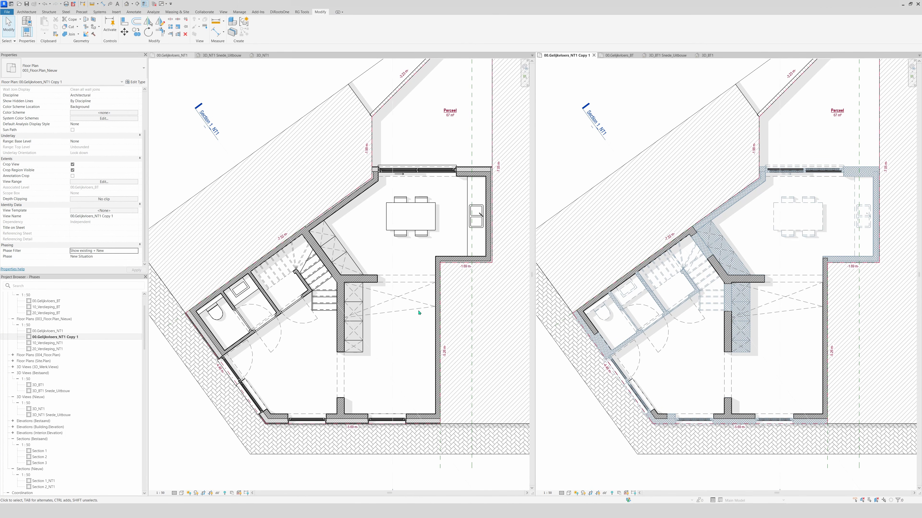
# Draw a chain of four stepped 90 mm Snelbouw walls in the new ground floor plan, ending at the living area's right-hand wall
pyautogui.click(408, 372)
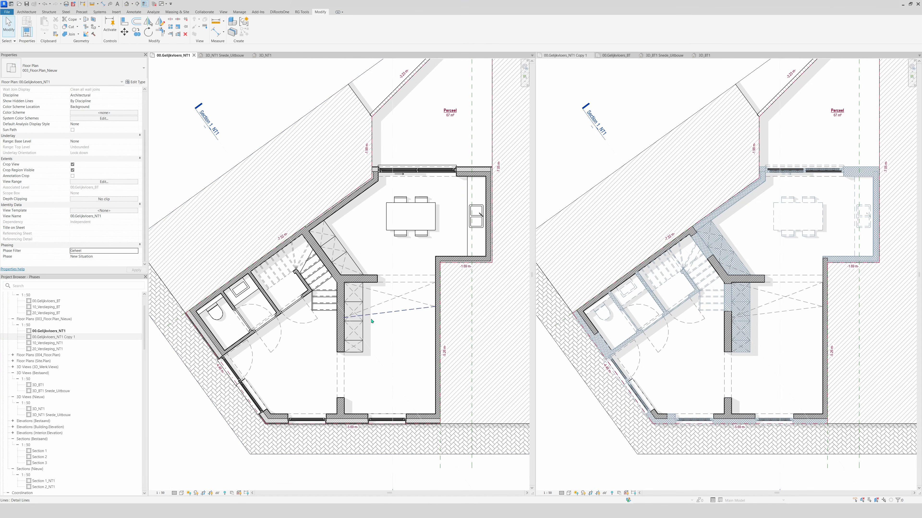
pyautogui.press('w')
pyautogui.press('a')
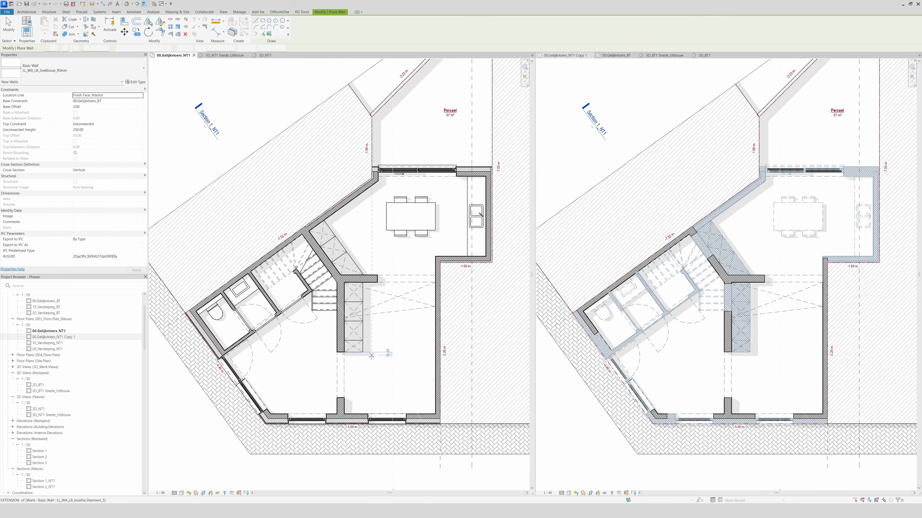
pyautogui.click(408, 350)
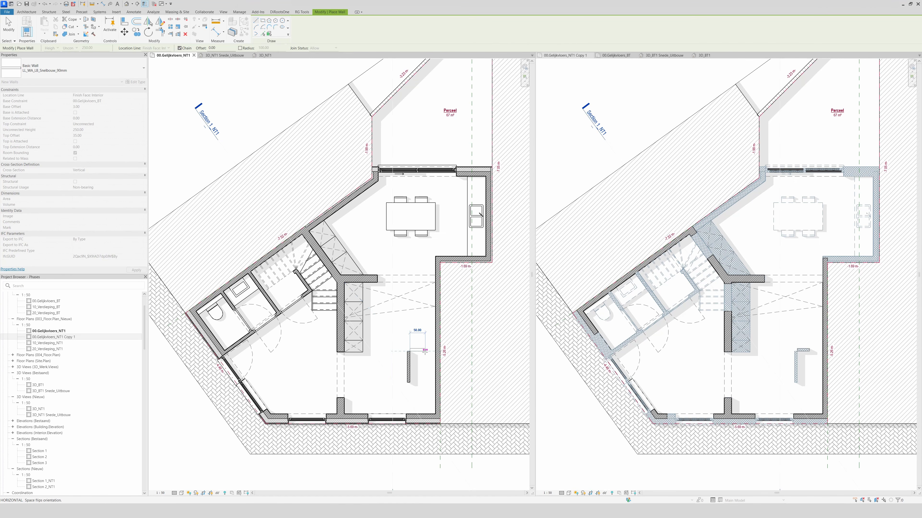
pyautogui.click(425, 351)
pyautogui.click(425, 329)
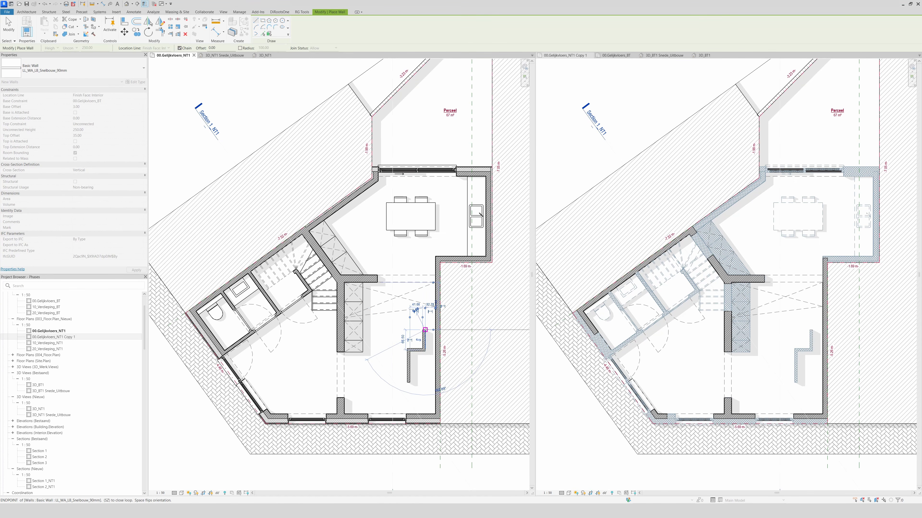
pyautogui.click(435, 329)
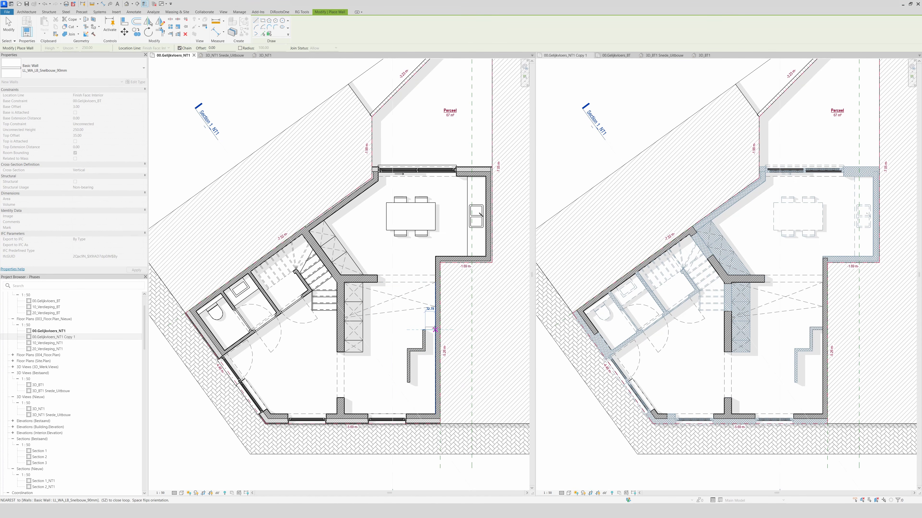
pyautogui.press('Escape')
pyautogui.press('Escape')
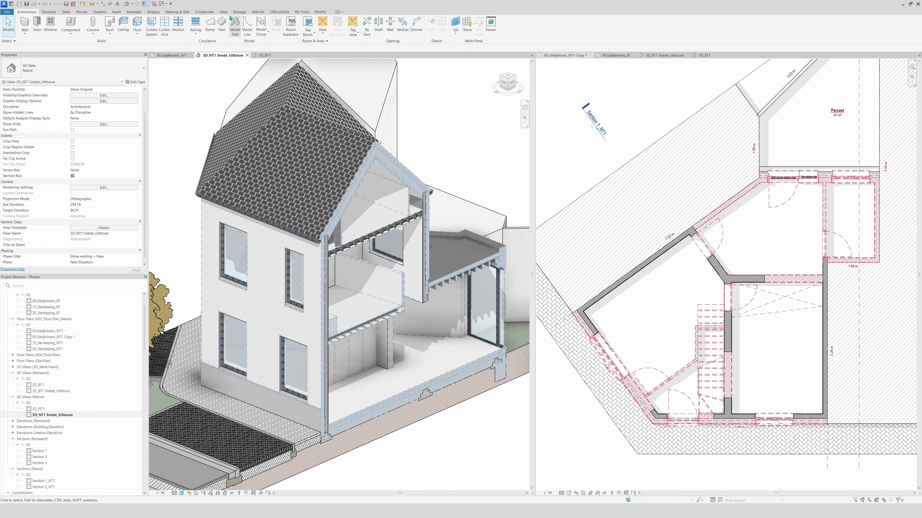
# Open the project's Phasing settings and display the phase filter definitions
pyautogui.click(238, 12)
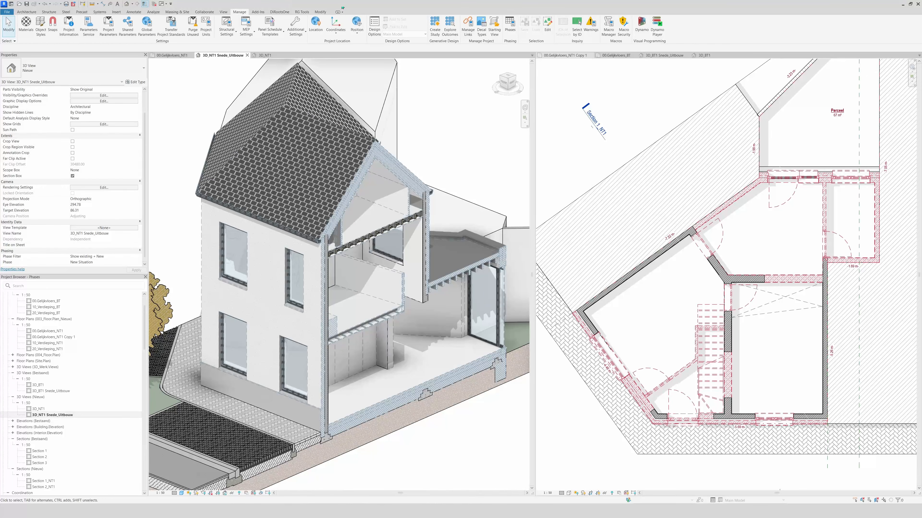
pyautogui.click(513, 36)
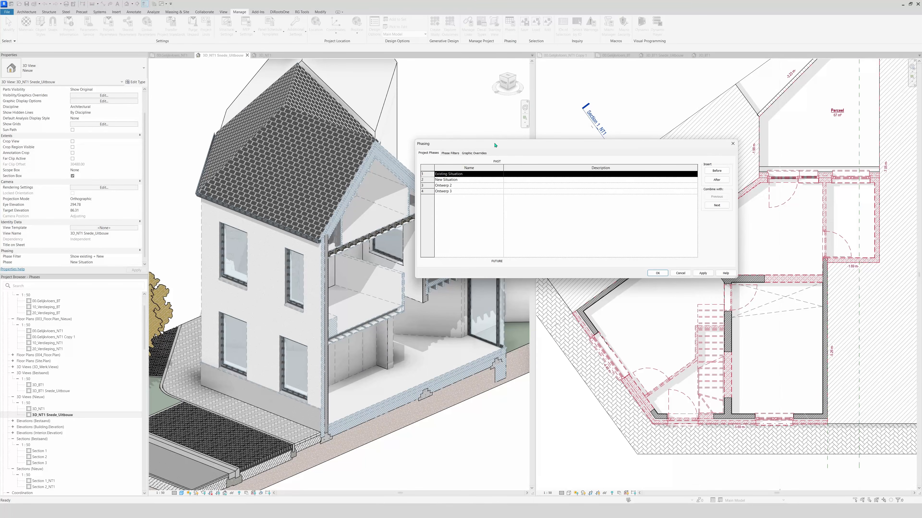
pyautogui.moveTo(495, 145); pyautogui.dragTo(479, 75)
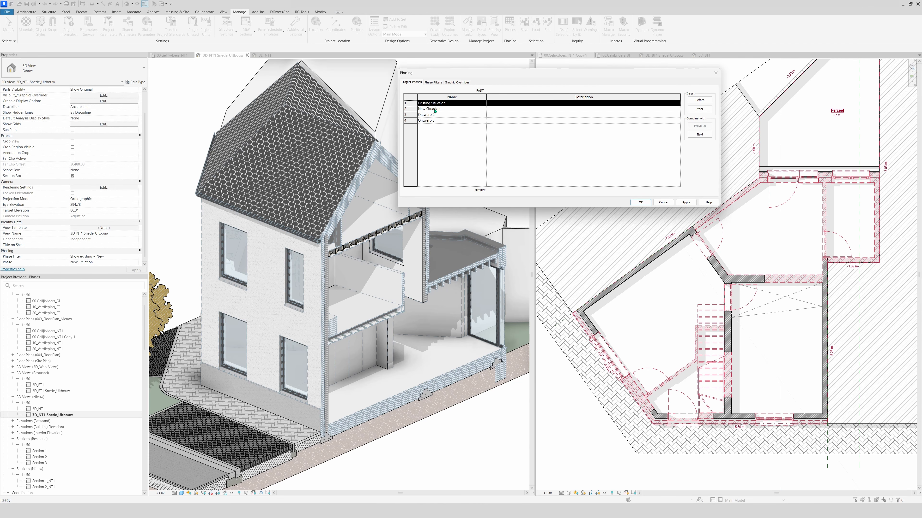
pyautogui.click(433, 82)
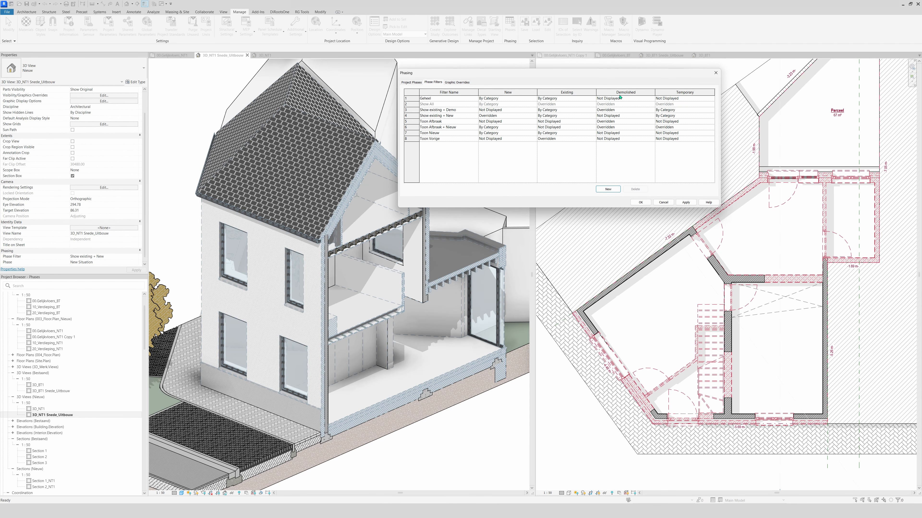
# Display the phase graphic overrides and inspect the Demolished status's cut pattern, including its background fill pattern and colour
pyautogui.click(451, 83)
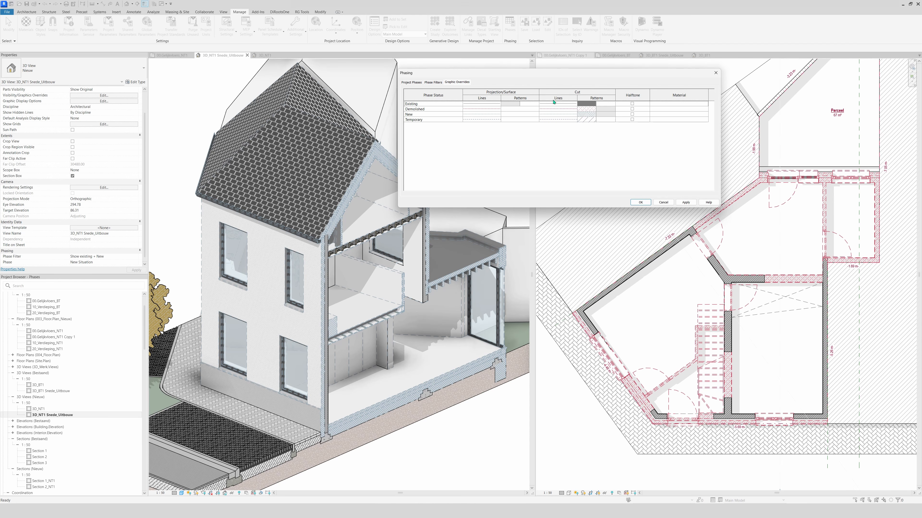
pyautogui.moveTo(547, 73); pyautogui.dragTo(533, 51)
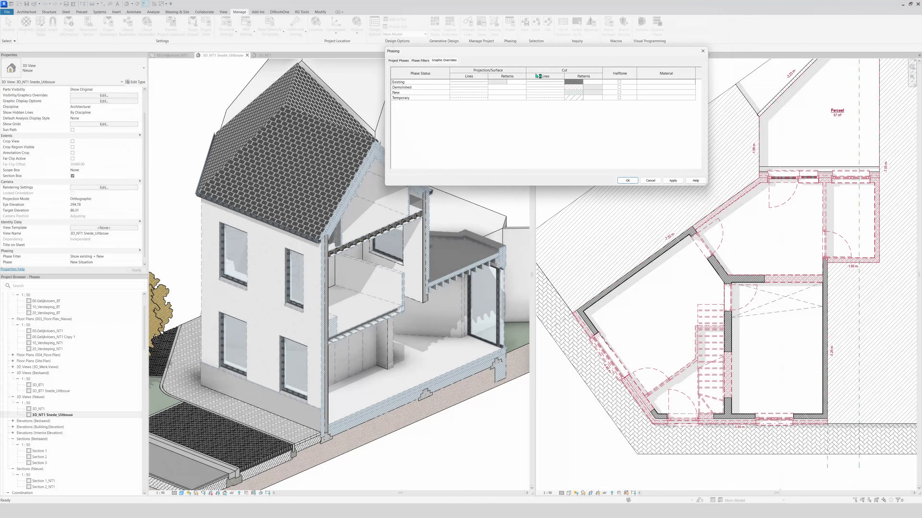
pyautogui.click(568, 88)
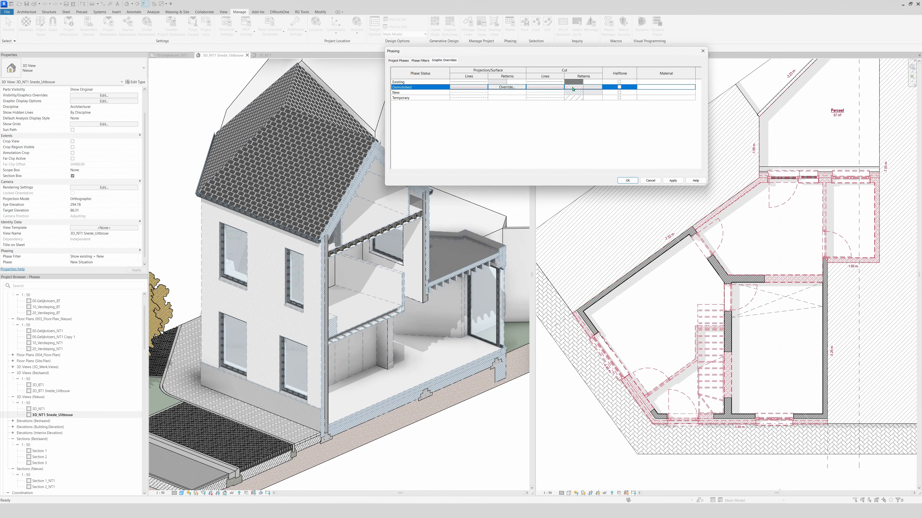
pyautogui.click(568, 88)
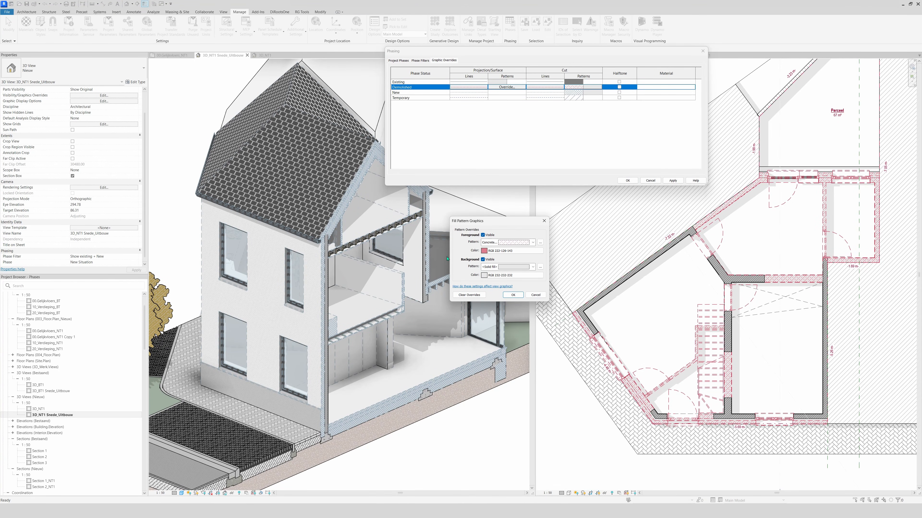
pyautogui.click(515, 268)
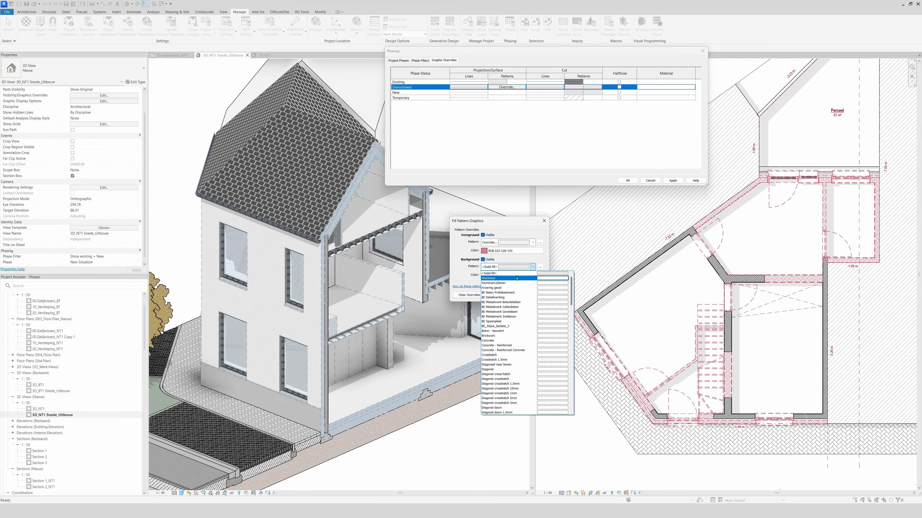
pyautogui.click(508, 274)
pyautogui.click(511, 275)
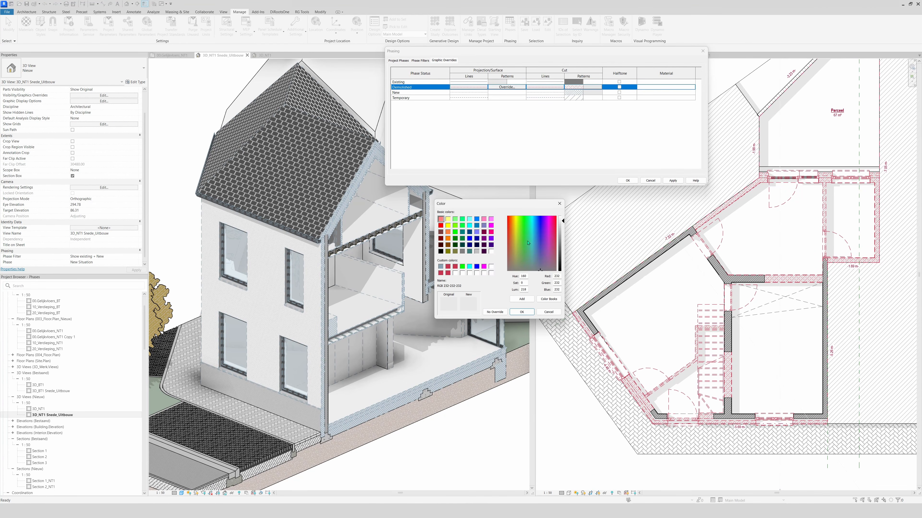
pyautogui.click(560, 204)
# Change the Demolished cut foreground pattern to a diagonal hatch and store its current pink as a custom colour
pyautogui.click(530, 242)
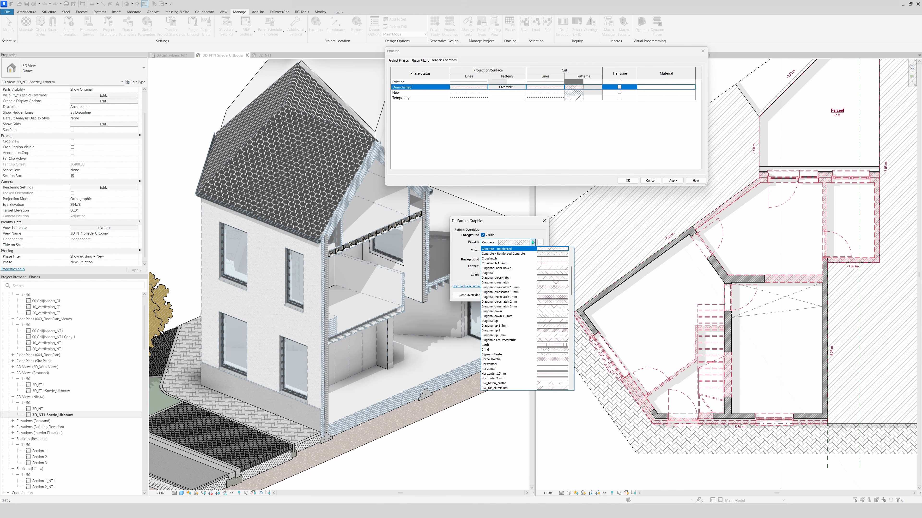
pyautogui.click(499, 331)
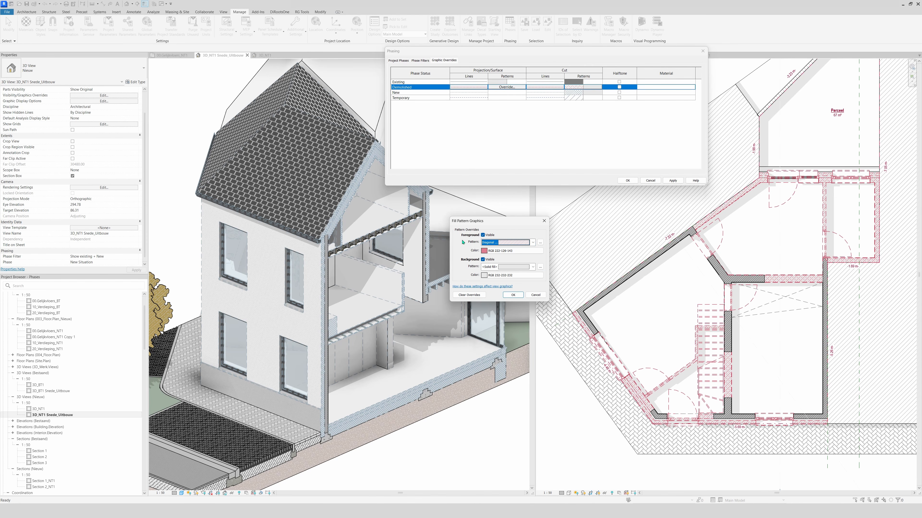
pyautogui.click(491, 251)
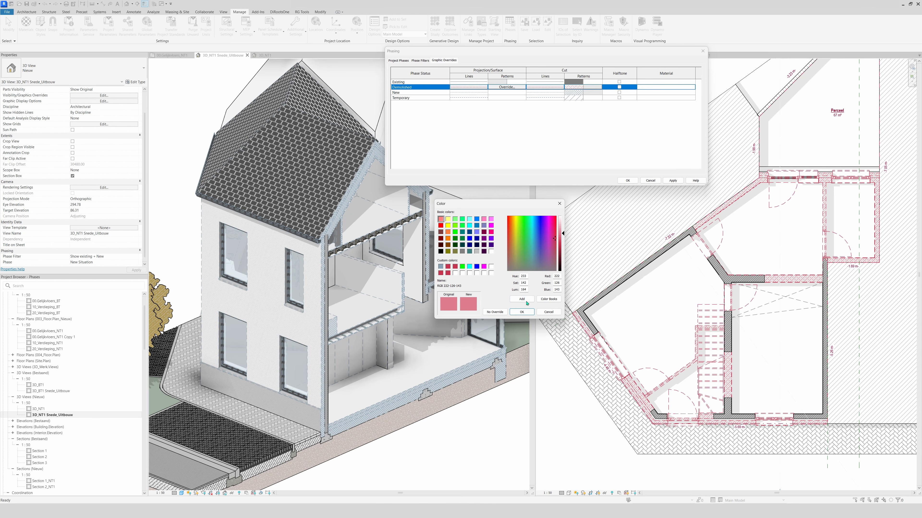
pyautogui.click(526, 301)
# Set the Demolished cut foreground pattern's colour to RGB 000-000-160 and apply it to the project
pyautogui.click(477, 239)
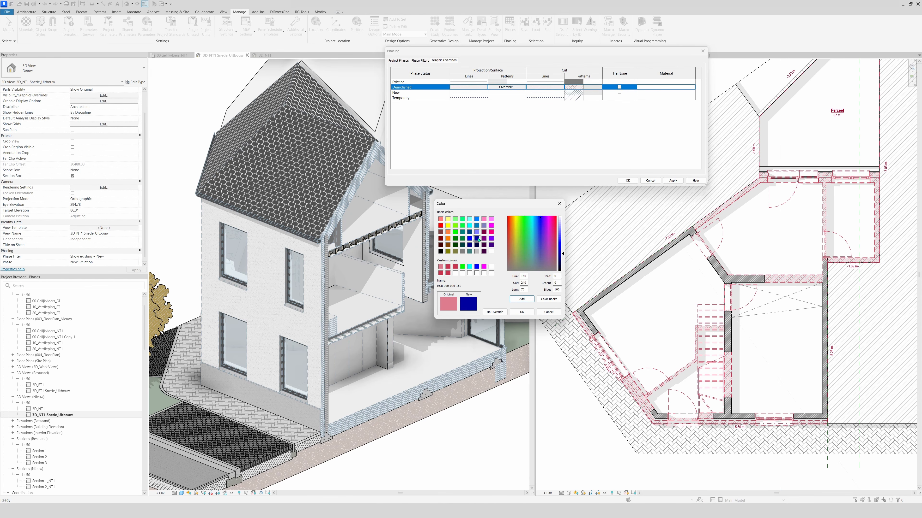
pyautogui.click(520, 313)
pyautogui.click(513, 296)
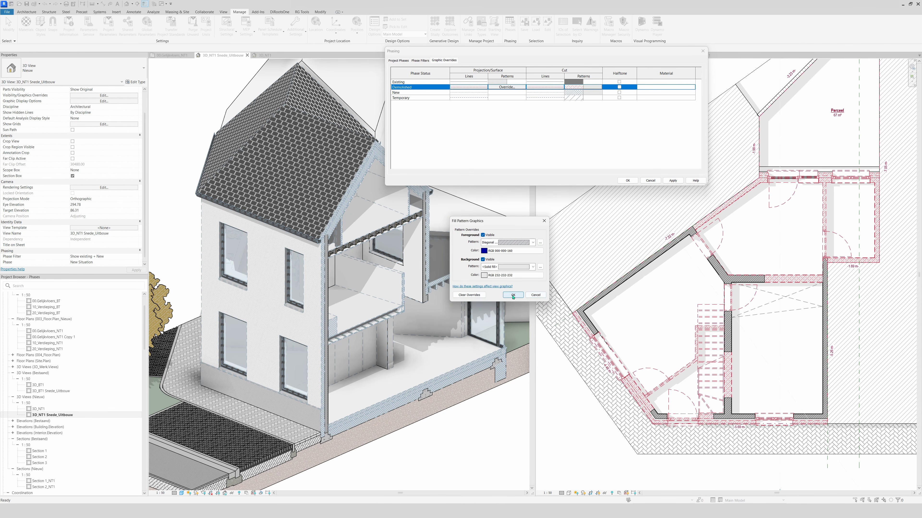
pyautogui.click(672, 181)
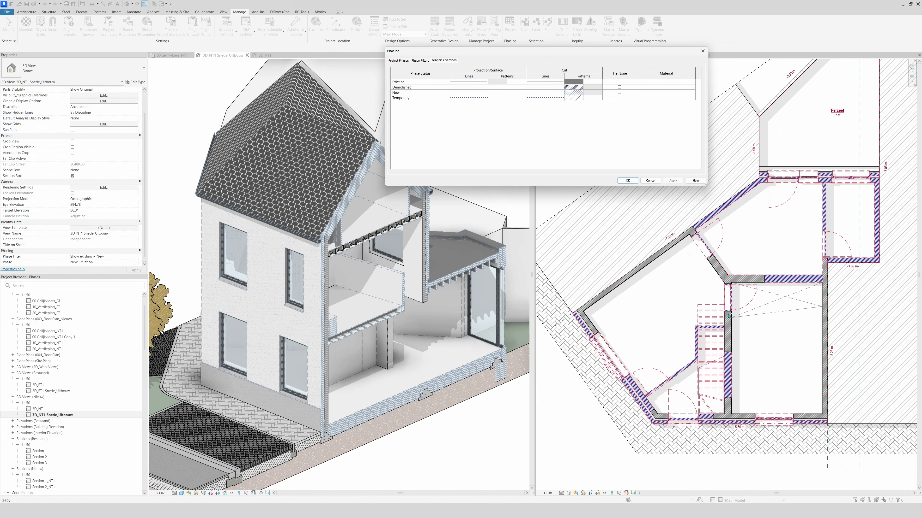
# Set the colour of the Demolished status's cut lines to Blue and apply the override
pyautogui.click(544, 93)
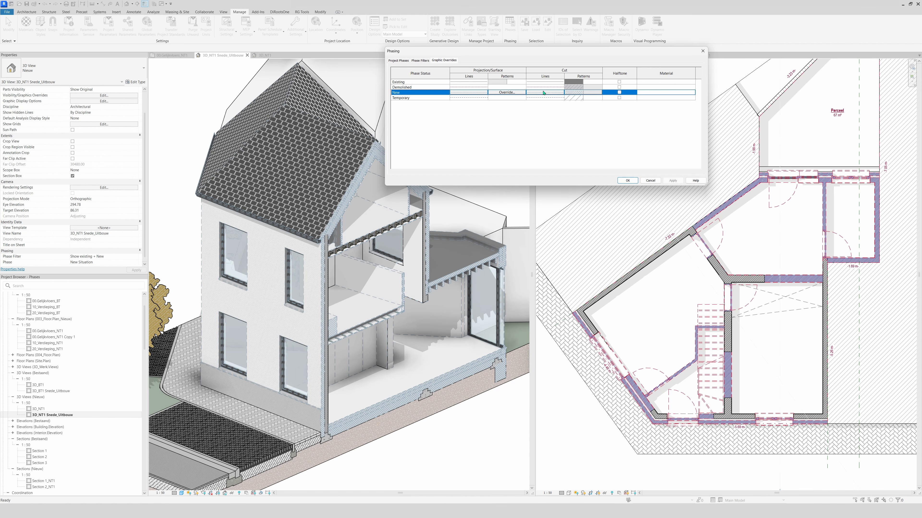
pyautogui.click(544, 87)
pyautogui.click(545, 87)
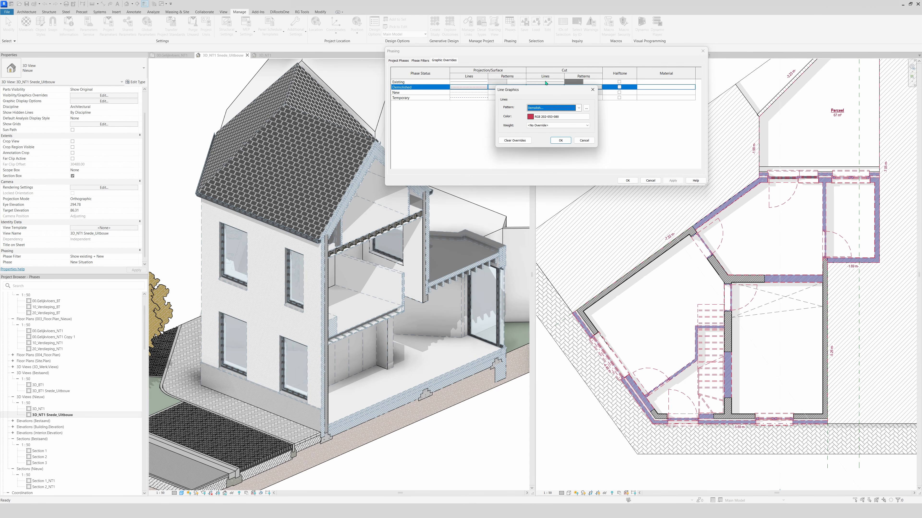
pyautogui.click(555, 117)
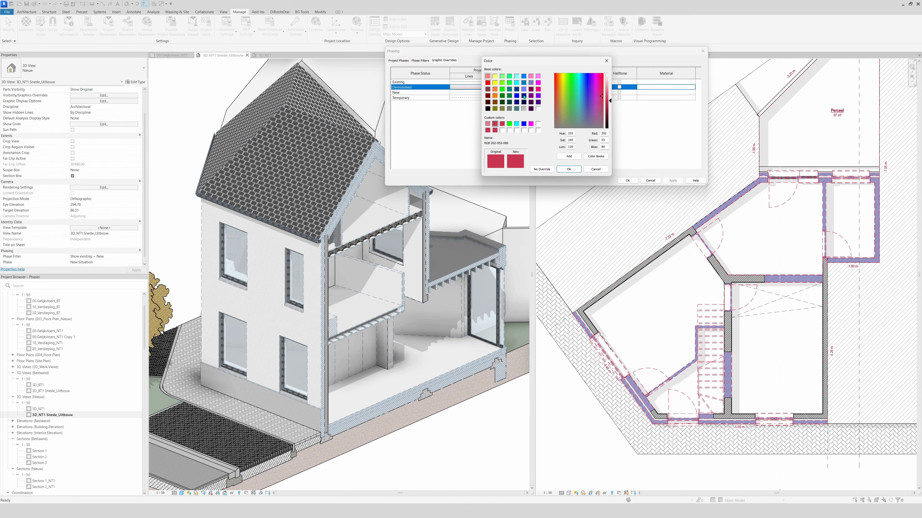
pyautogui.click(516, 95)
pyautogui.click(568, 169)
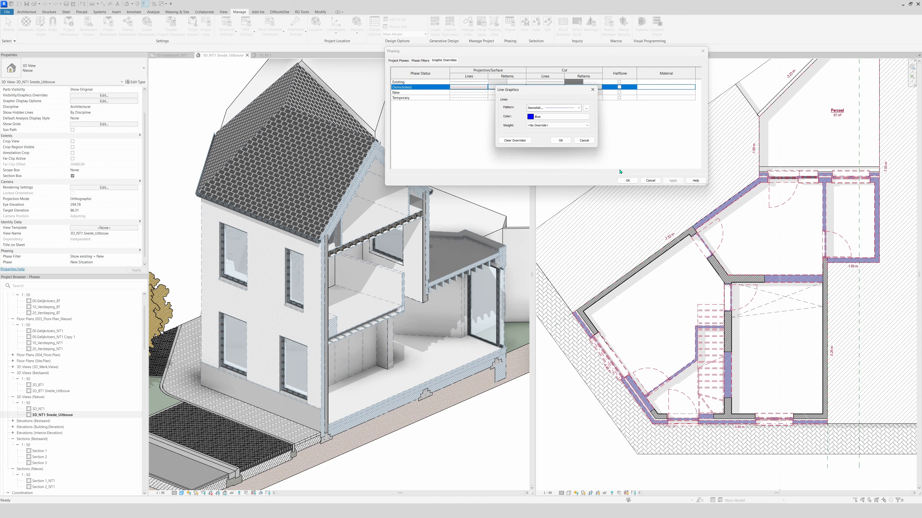
pyautogui.click(560, 140)
pyautogui.click(672, 180)
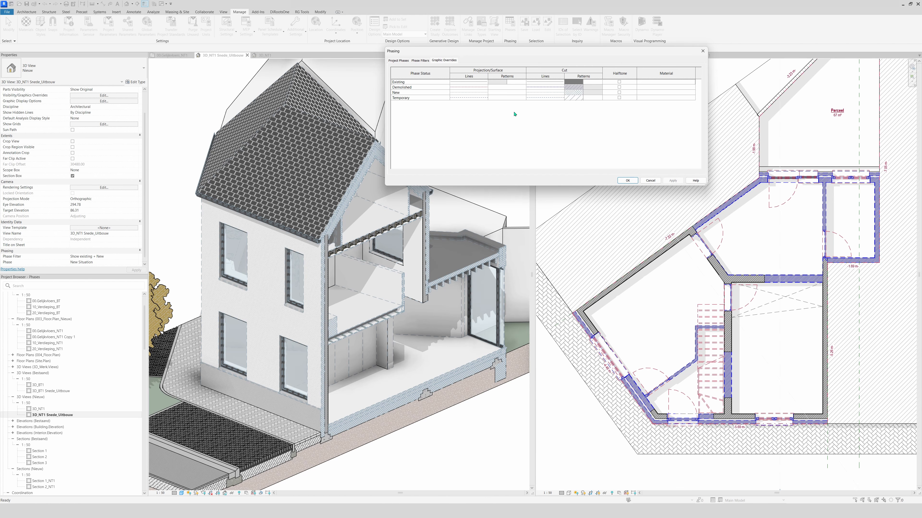
# Set the colour of the Demolished status's projection lines to RGB 064-128-128 and apply the override
pyautogui.click(476, 87)
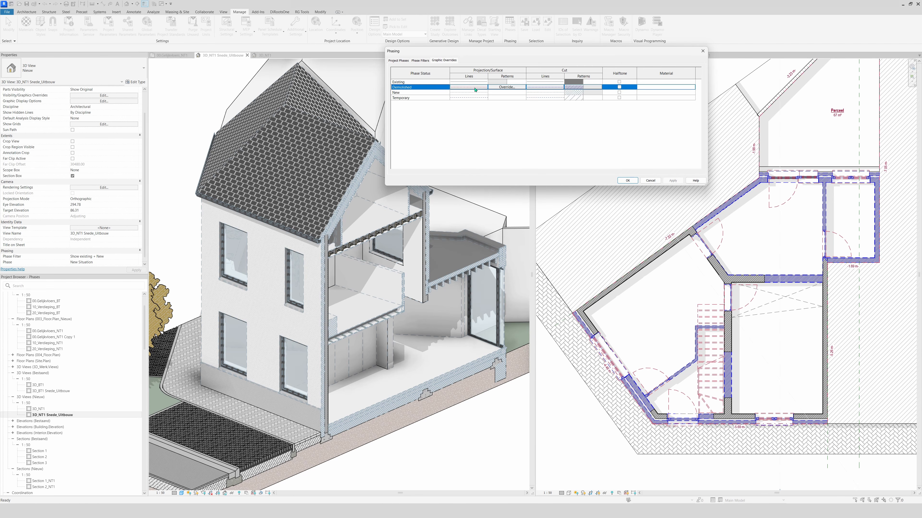
pyautogui.click(476, 87)
pyautogui.click(530, 116)
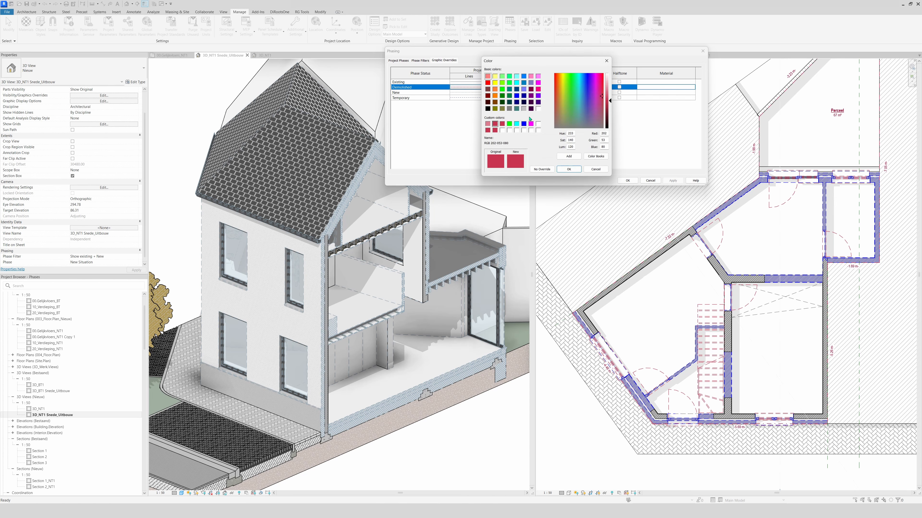
pyautogui.click(516, 109)
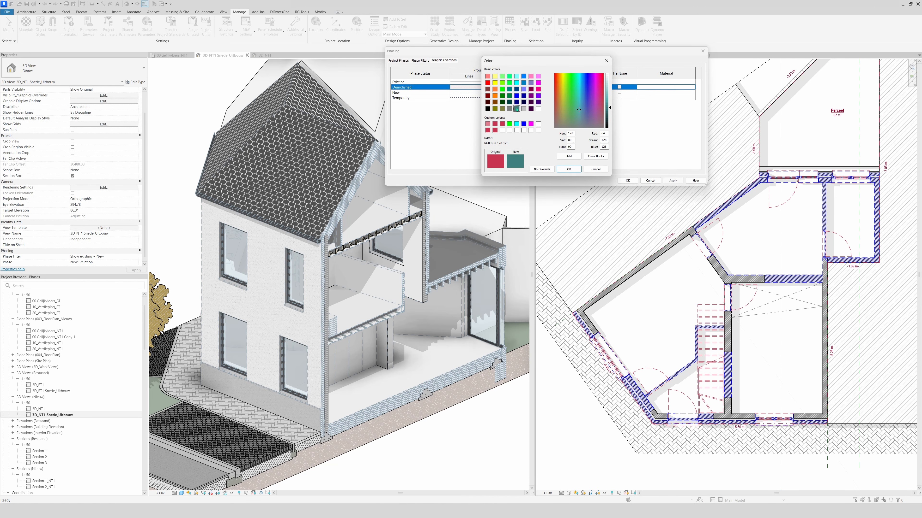
pyautogui.click(559, 170)
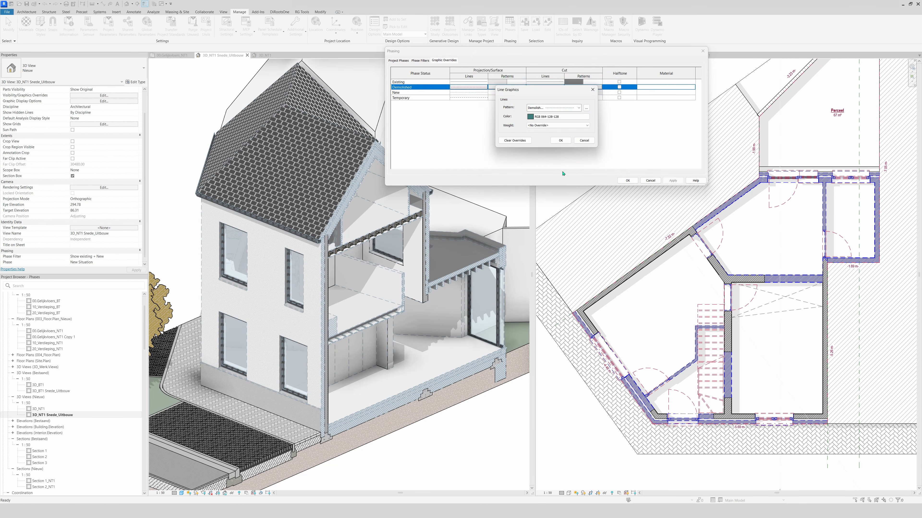
pyautogui.click(561, 141)
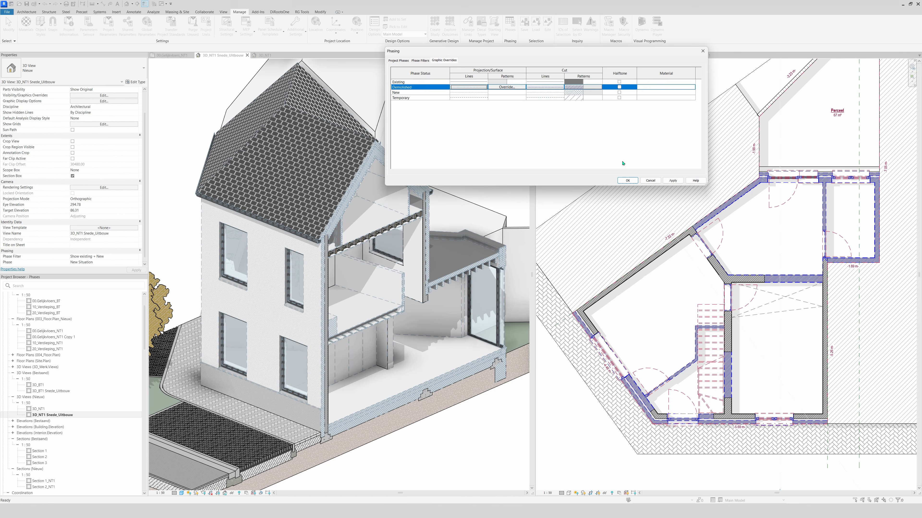
pyautogui.click(672, 180)
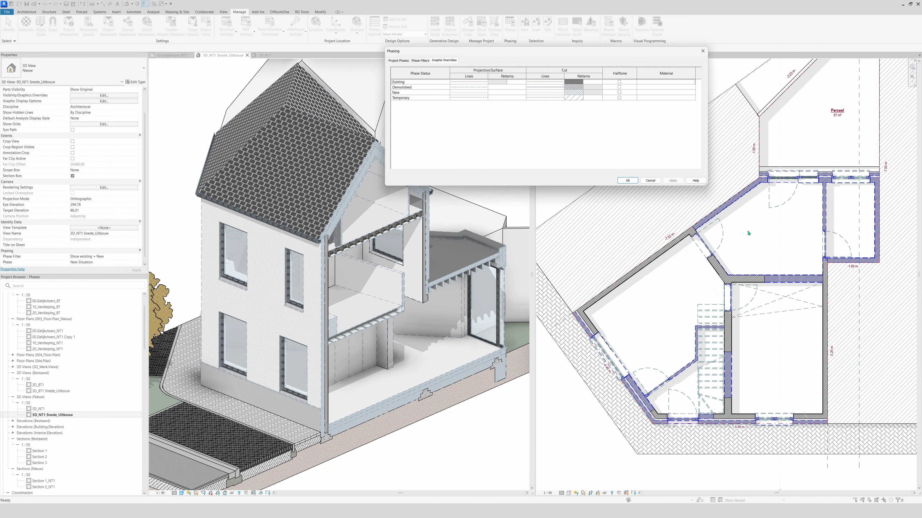
# Restore the Demolished projection lines to the custom red, RGB 202-053-080
pyautogui.click(468, 87)
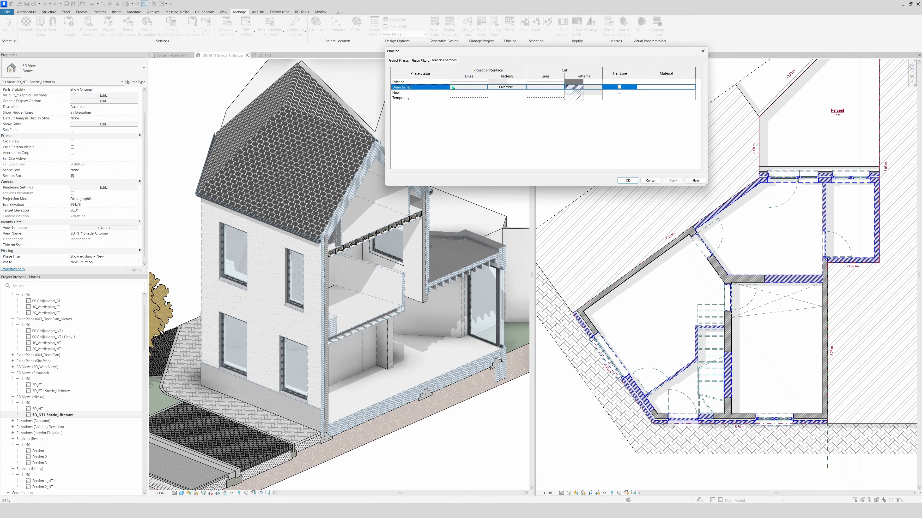
pyautogui.click(468, 87)
pyautogui.click(543, 117)
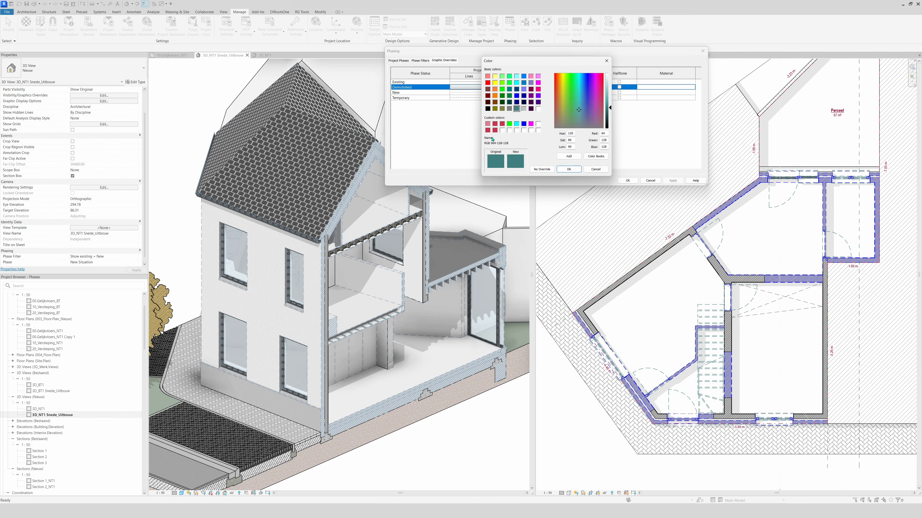
pyautogui.click(487, 123)
pyautogui.click(495, 123)
pyautogui.click(569, 169)
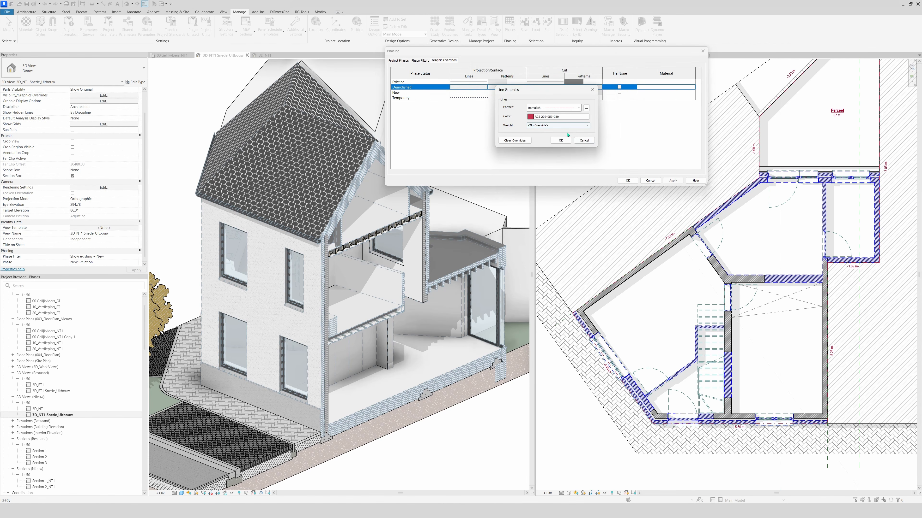
pyautogui.click(560, 140)
# Restore the Demolished cut lines to the custom red, RGB 202-053-080
pyautogui.click(533, 87)
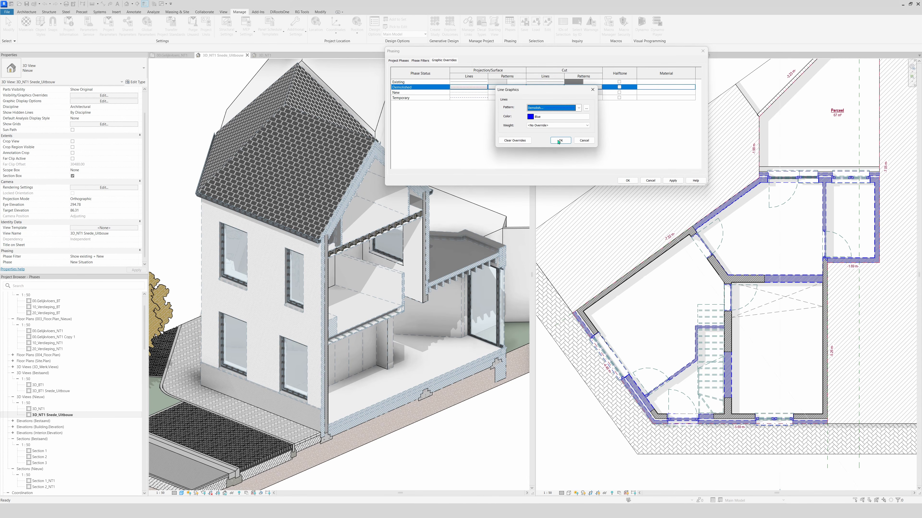
pyautogui.click(543, 116)
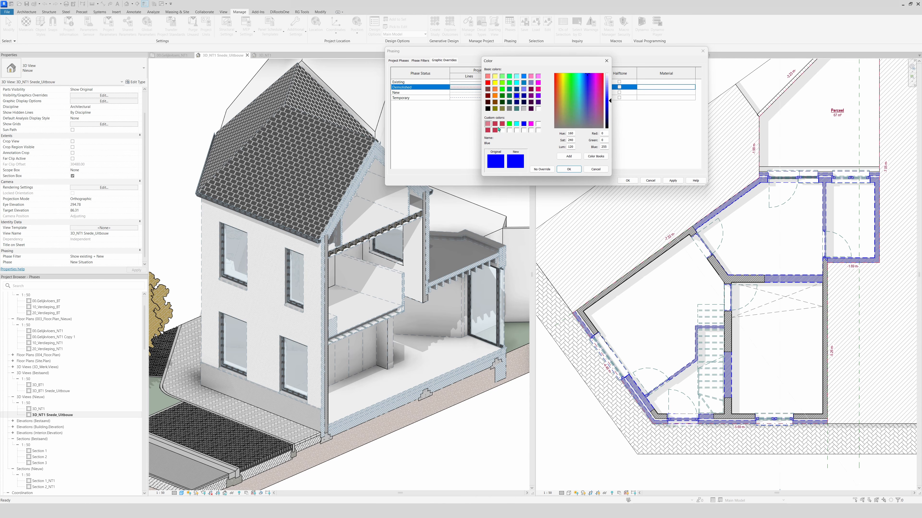
pyautogui.click(496, 129)
pyautogui.click(568, 169)
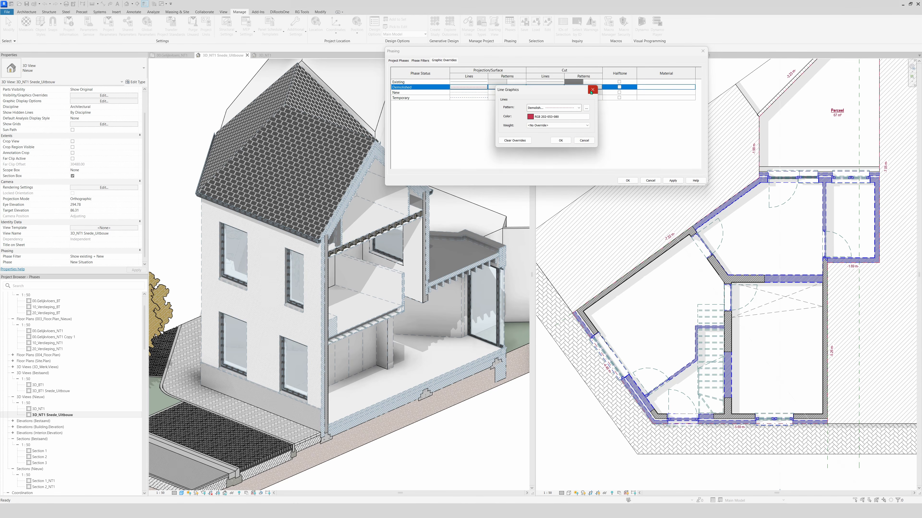
pyautogui.click(559, 140)
# Set the Demolished cut foreground pattern back to the stored pink, RGB 222-126-143, and apply the overrides
pyautogui.click(580, 88)
pyautogui.click(489, 251)
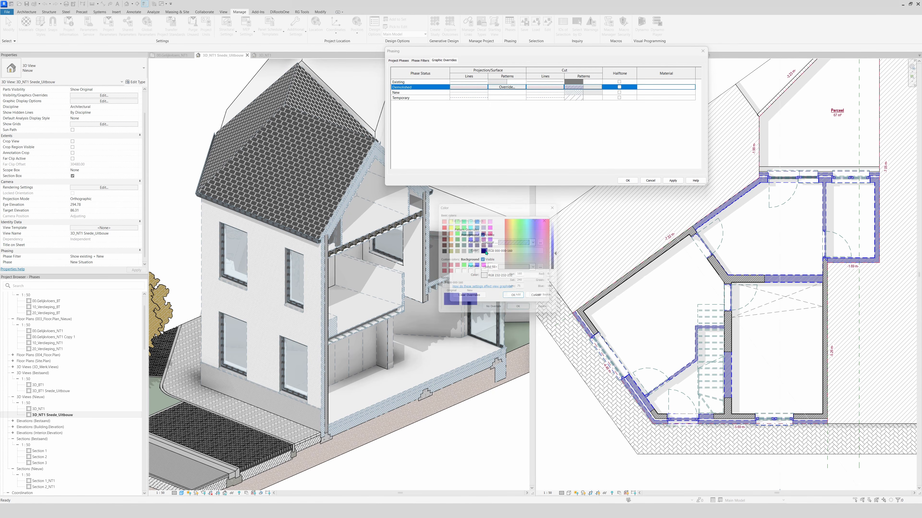
pyautogui.click(440, 267)
pyautogui.click(522, 311)
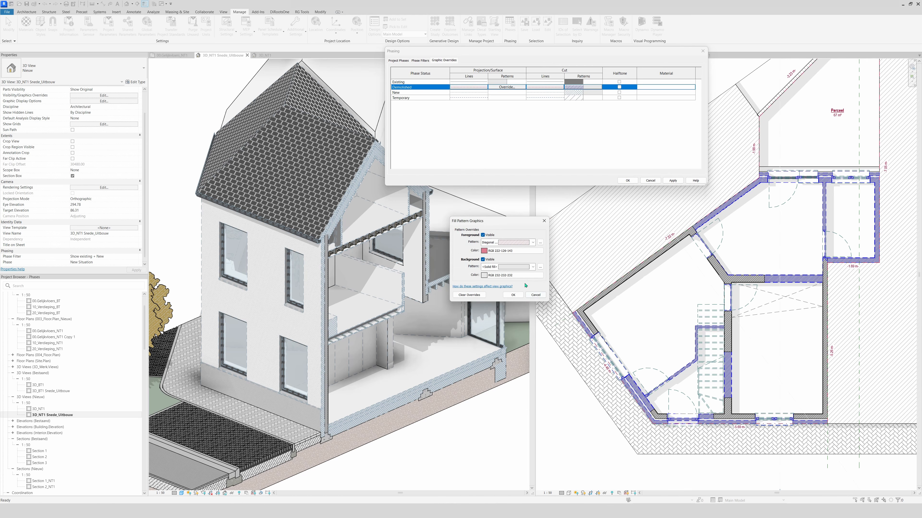
pyautogui.click(515, 295)
pyautogui.click(672, 180)
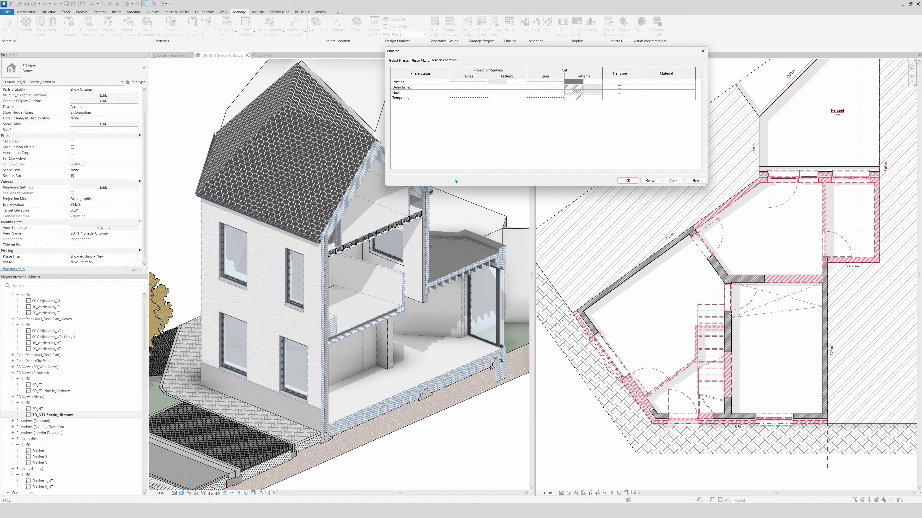
# Review the Existing status's cut pattern override, then accept and close the phasing settings
pyautogui.click(579, 83)
pyautogui.click(580, 82)
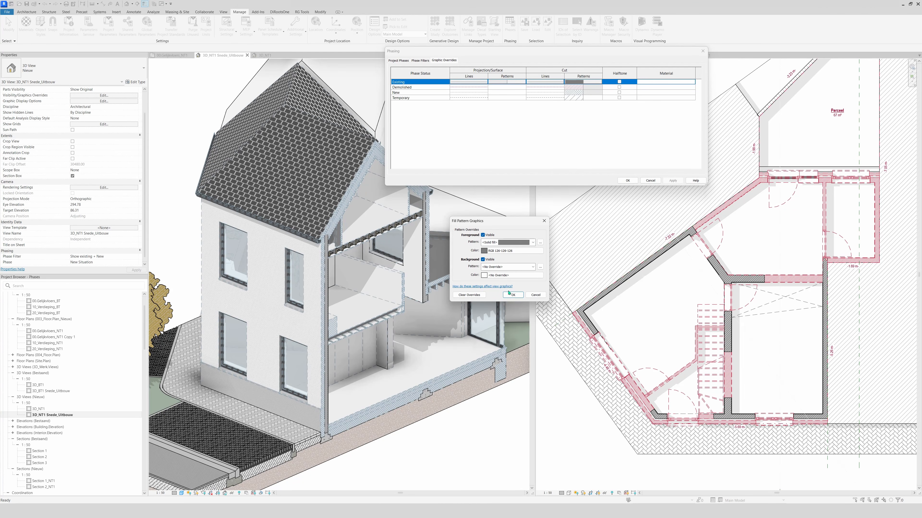
pyautogui.click(512, 294)
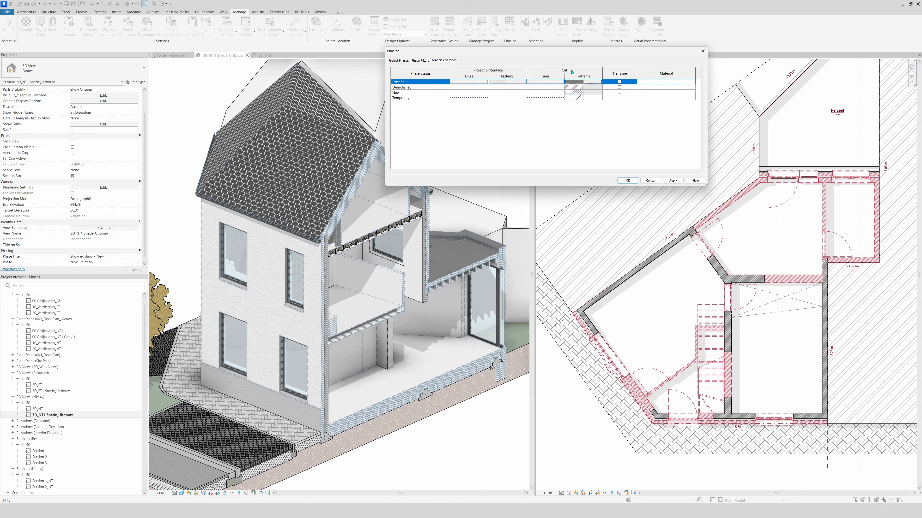
pyautogui.click(673, 181)
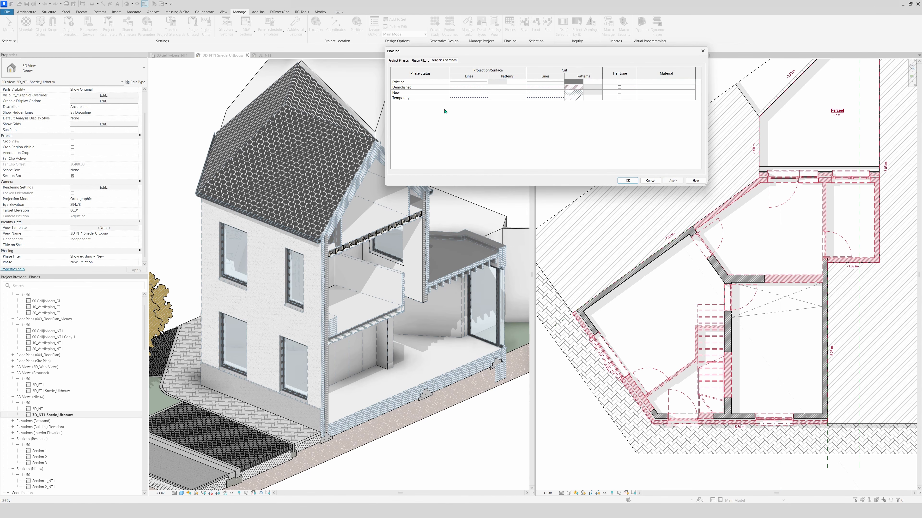
pyautogui.click(620, 179)
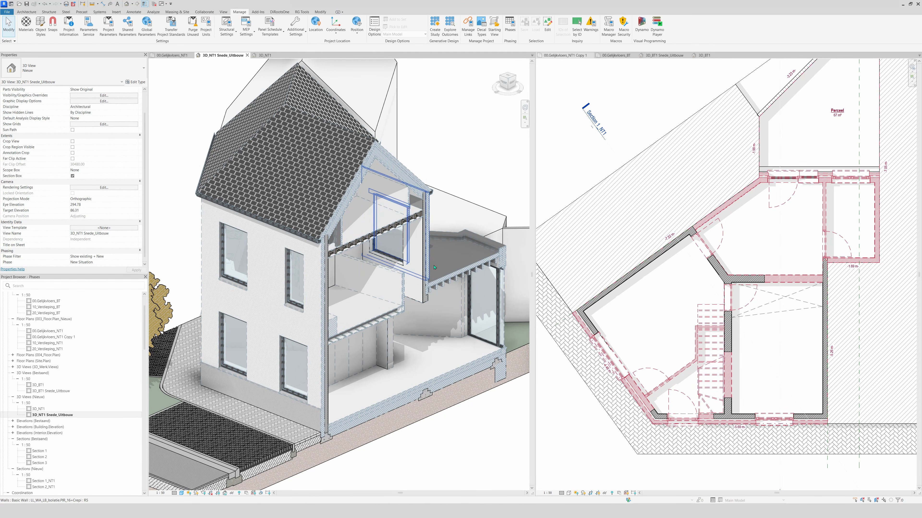
# Set Existing elements to Overridden in the "Show existing + New" phase filter, then apply and close the phasing settings
pyautogui.click(515, 31)
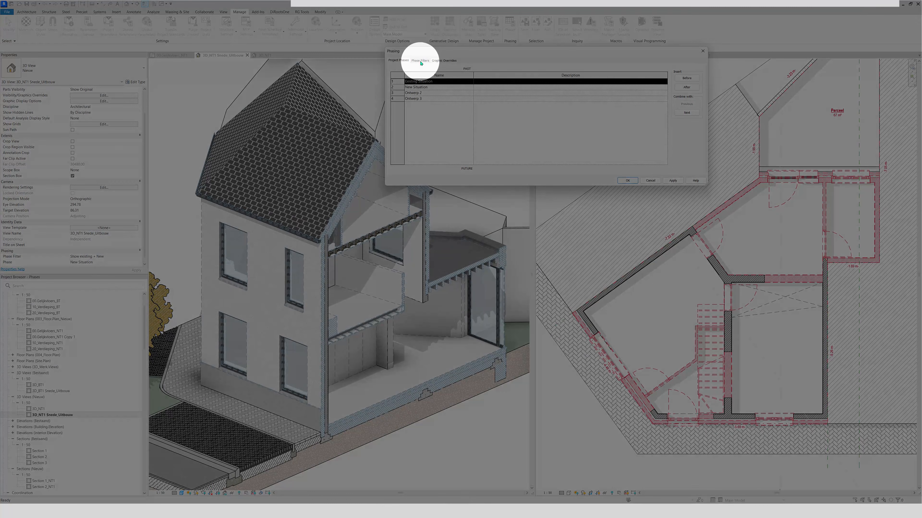
pyautogui.click(420, 61)
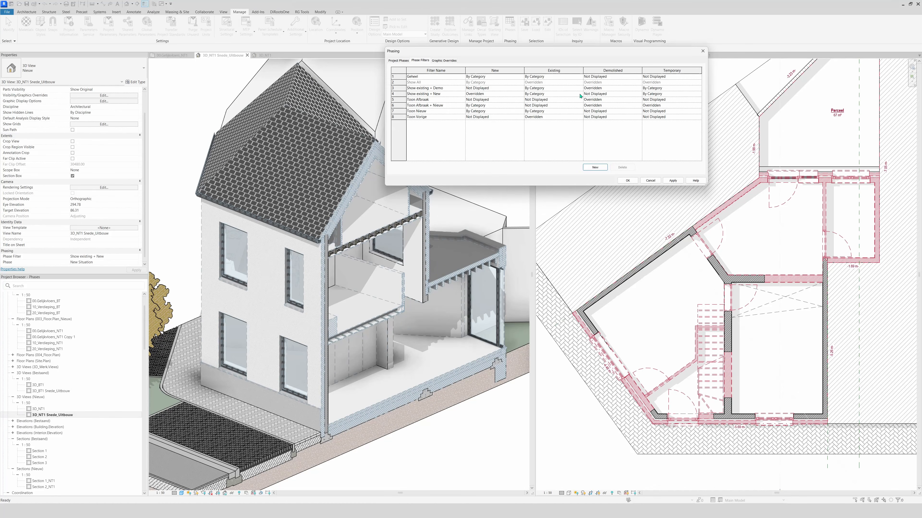
pyautogui.click(576, 95)
pyautogui.click(580, 96)
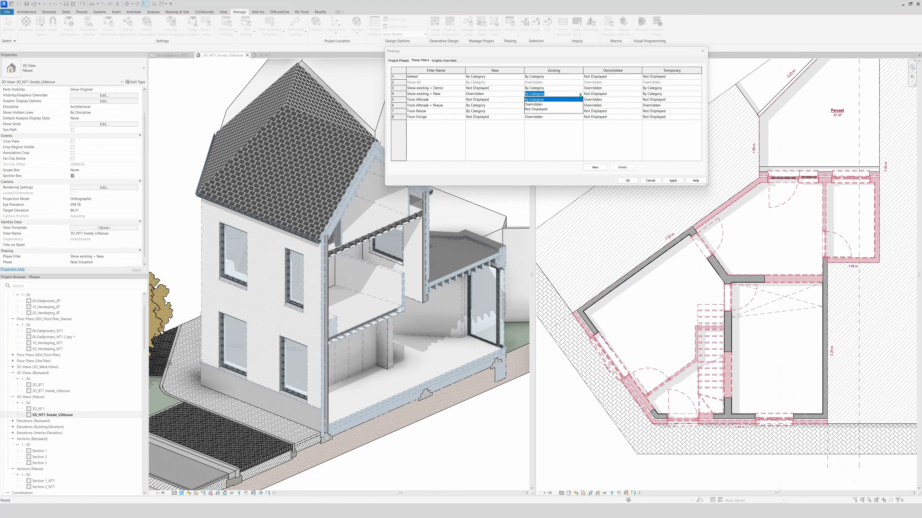
pyautogui.click(534, 104)
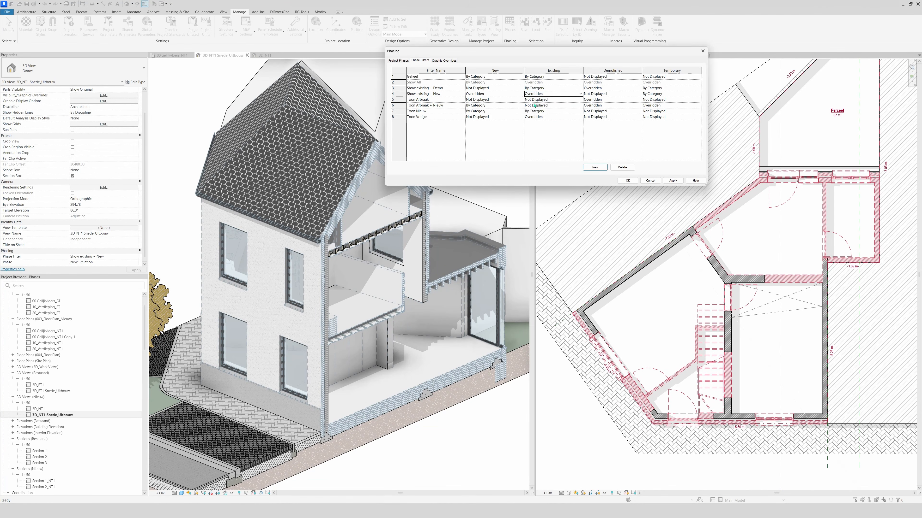
pyautogui.click(679, 180)
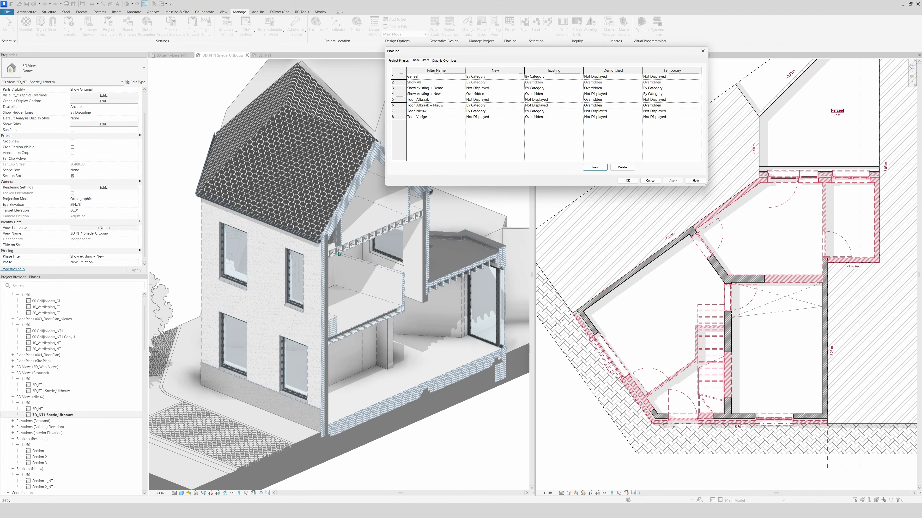
pyautogui.click(628, 181)
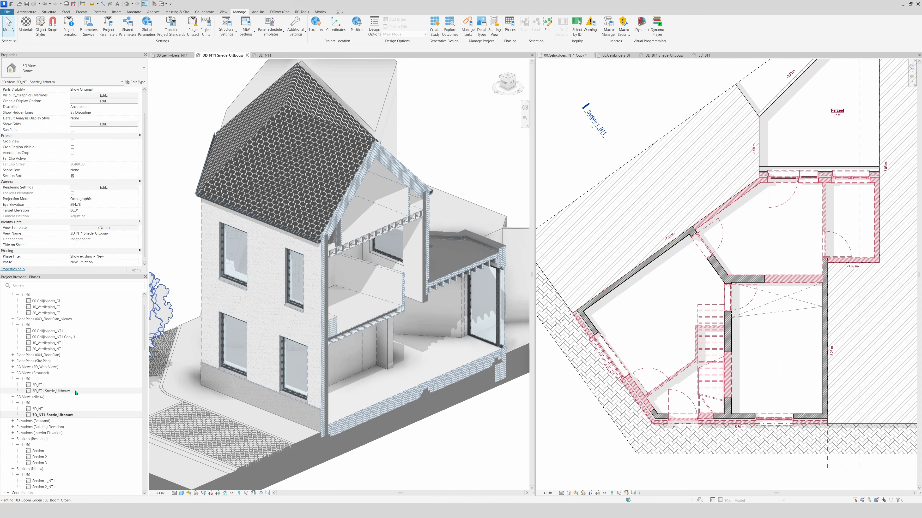
# Duplicate the 3D_NT1 Snede_Uitbouw view and dock the copy beside the original for side-by-side comparison
pyautogui.rightClick(79, 414)
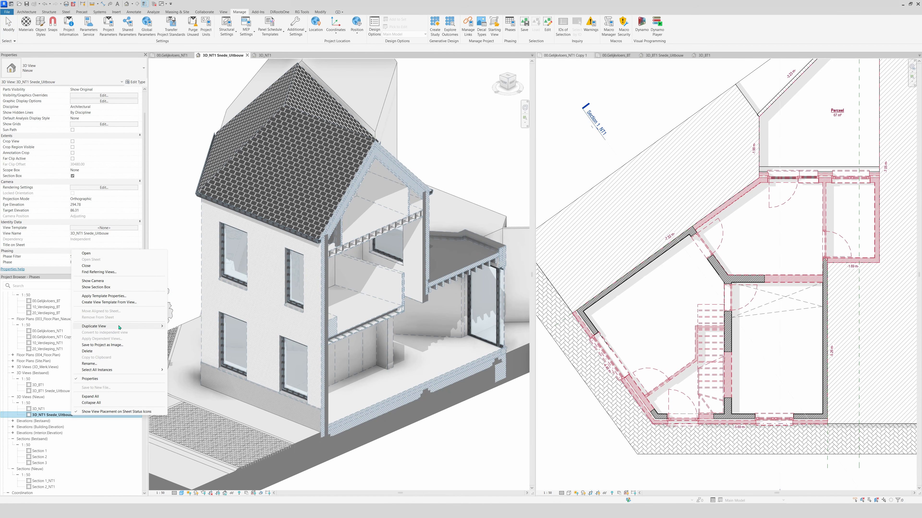
pyautogui.moveTo(120, 328)
pyautogui.click(213, 332)
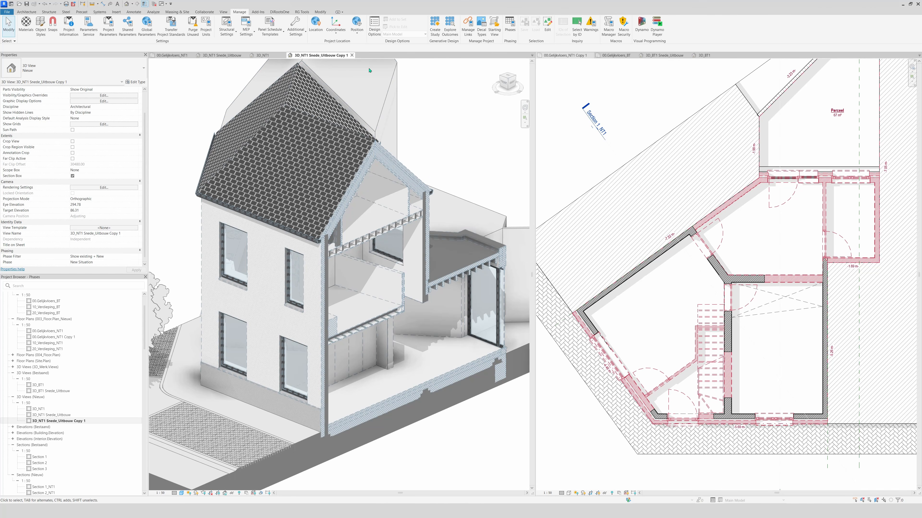
pyautogui.moveTo(386, 64); pyautogui.dragTo(601, 142)
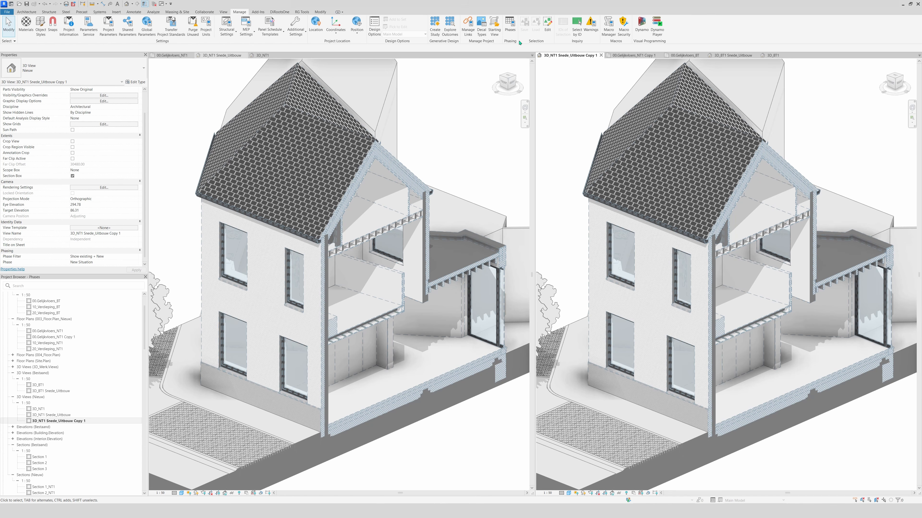
# Add a phase filter named "Show Demo" in the phasing settings, deleting the surplus new filter
pyautogui.click(510, 26)
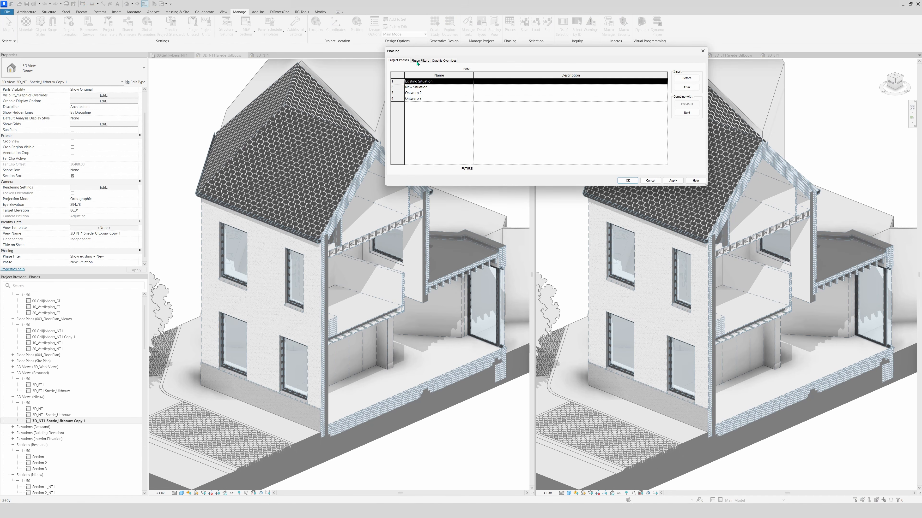
pyautogui.click(417, 62)
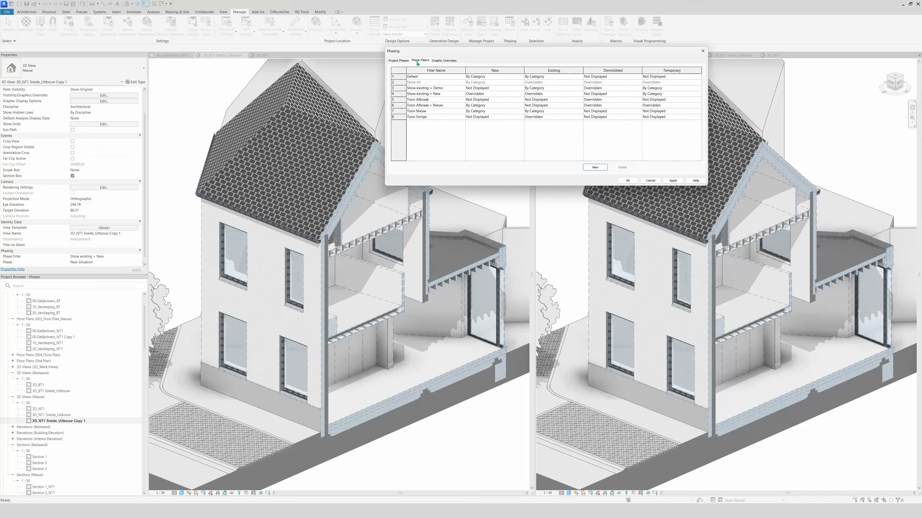
pyautogui.click(593, 167)
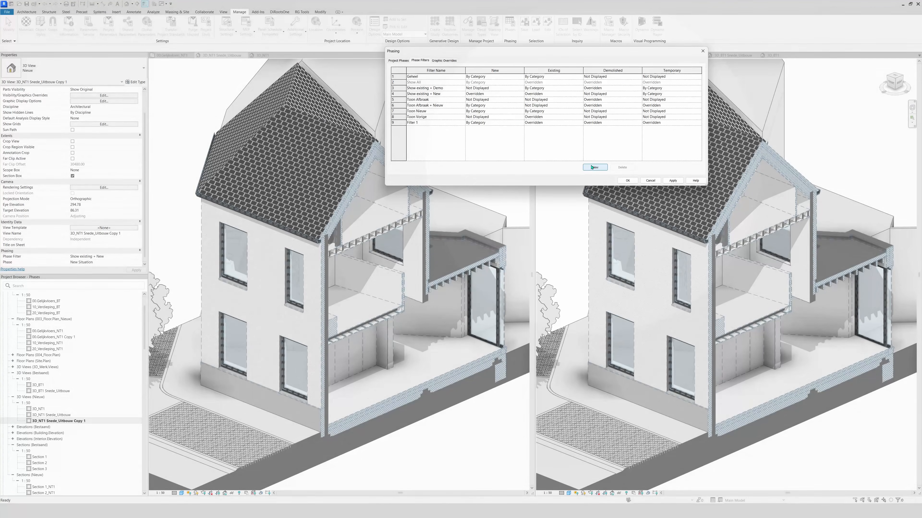
pyautogui.click(592, 167)
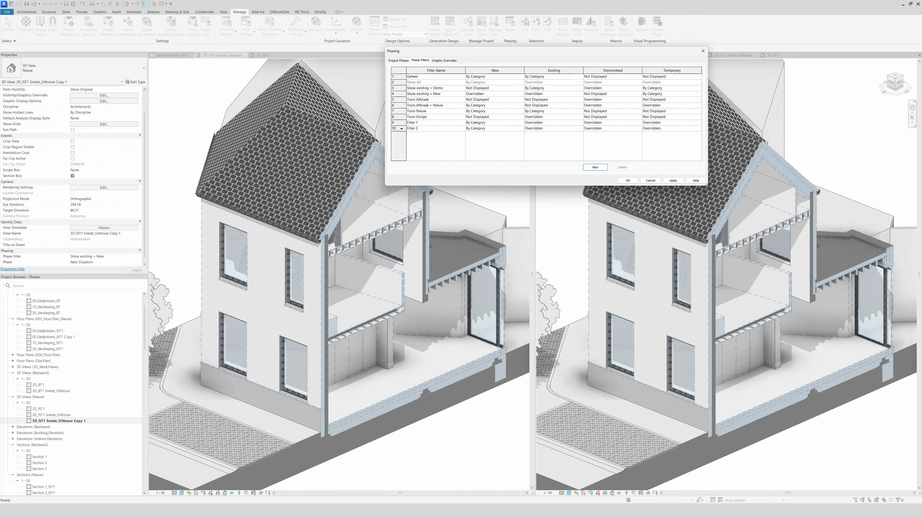
pyautogui.click(622, 167)
pyautogui.click(426, 123)
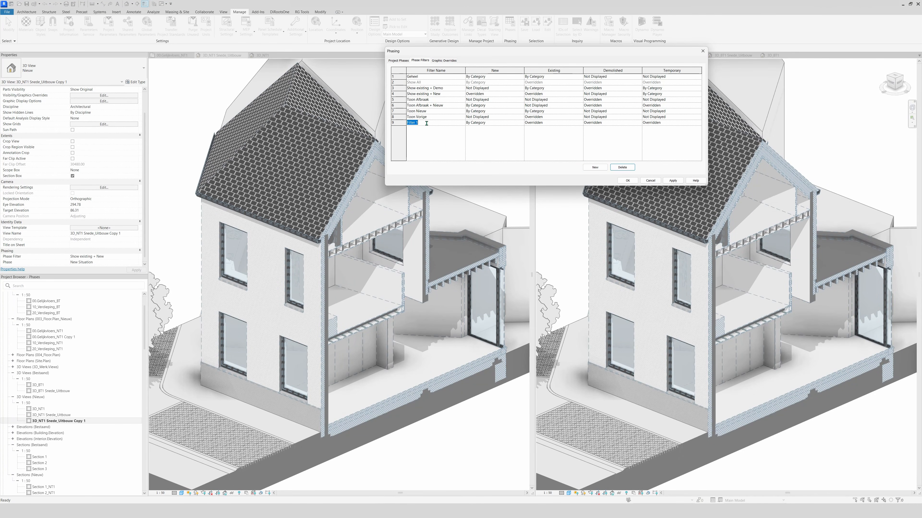
pyautogui.write('Show demo')
pyautogui.press('Delete')
pyautogui.write('D')
pyautogui.click(476, 141)
# Add another phase filter and name it "Show New"
pyautogui.click(595, 167)
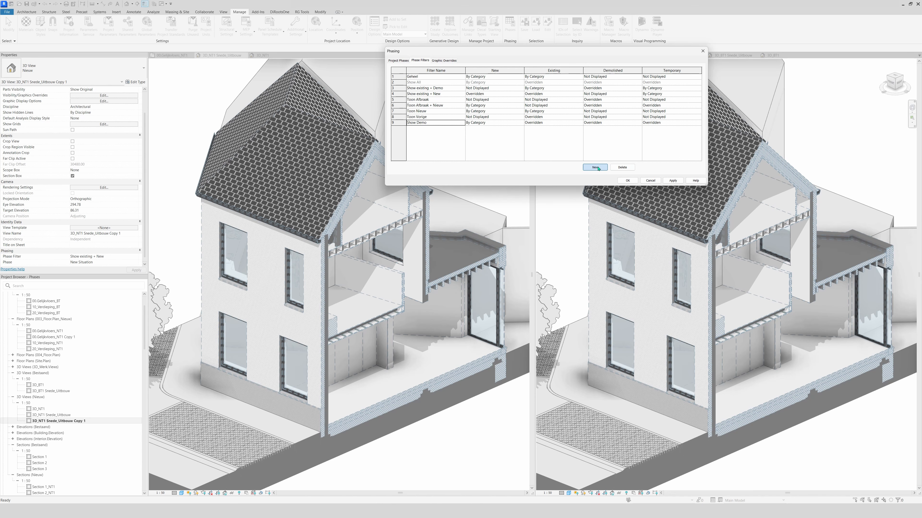
pyautogui.write('Show')
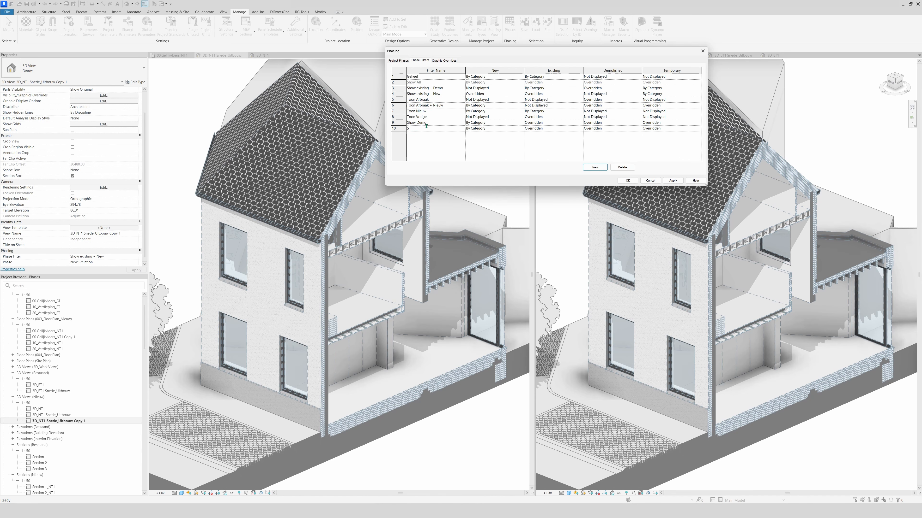
pyautogui.write(' New')
pyautogui.click(434, 148)
# Set New, Existing and Temporary to Not Displayed in the Show Demo filter, then apply and close the phasing settings
pyautogui.click(522, 124)
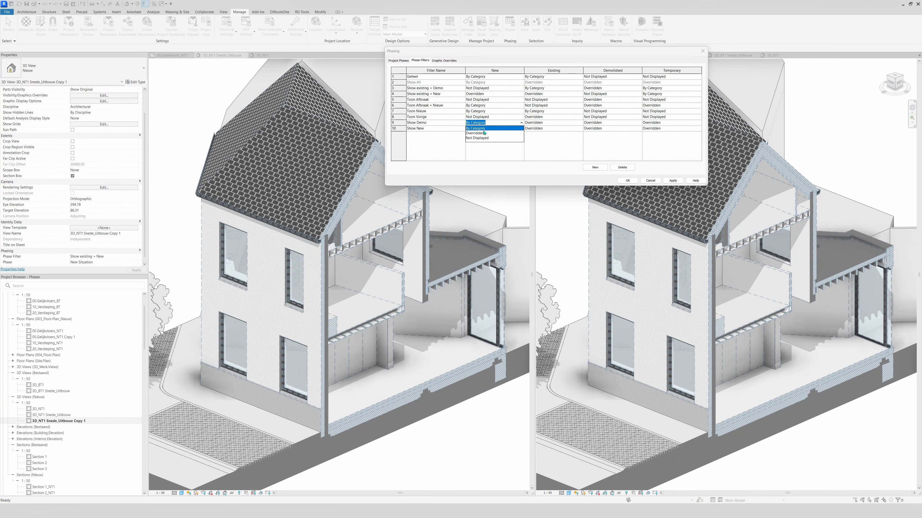
pyautogui.click(479, 139)
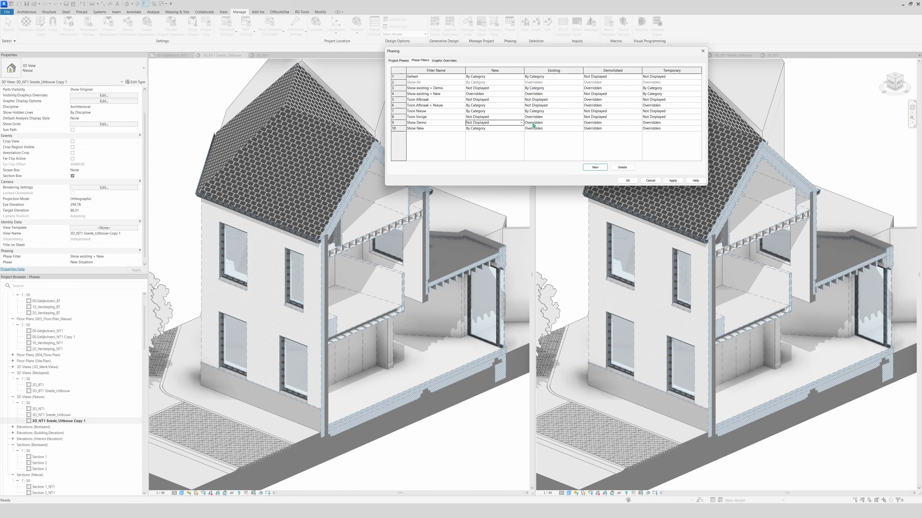
pyautogui.click(580, 123)
pyautogui.click(556, 138)
pyautogui.click(700, 124)
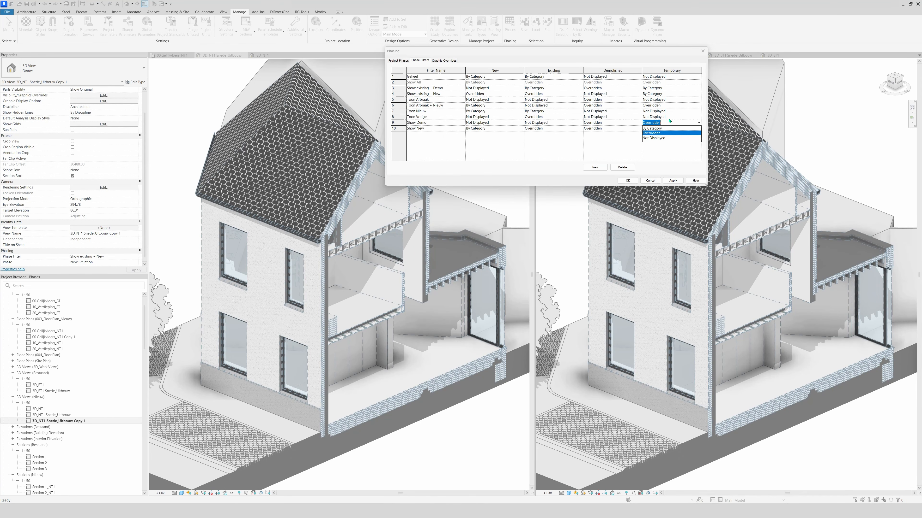
pyautogui.click(653, 139)
pyautogui.click(673, 181)
pyautogui.click(627, 181)
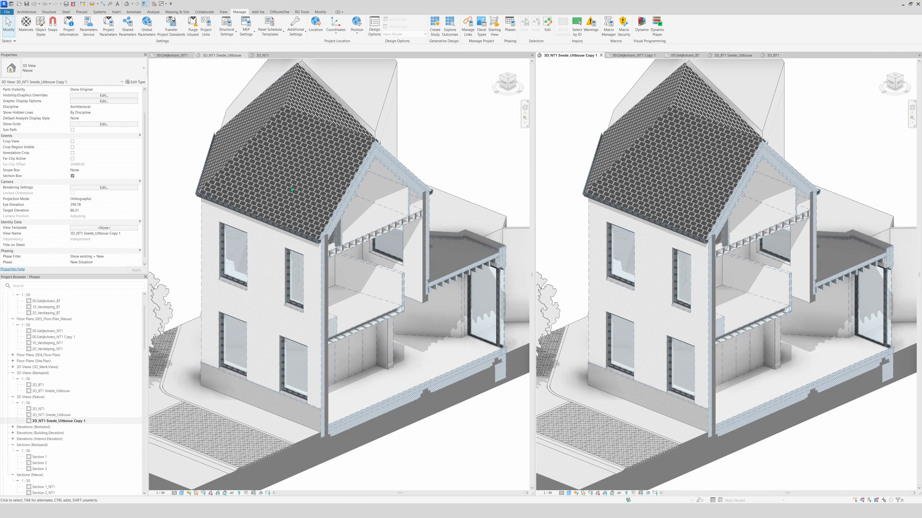
# Assign the Show Demo phase filter to the duplicated 3D view
pyautogui.scroll(-1, 114, 252)
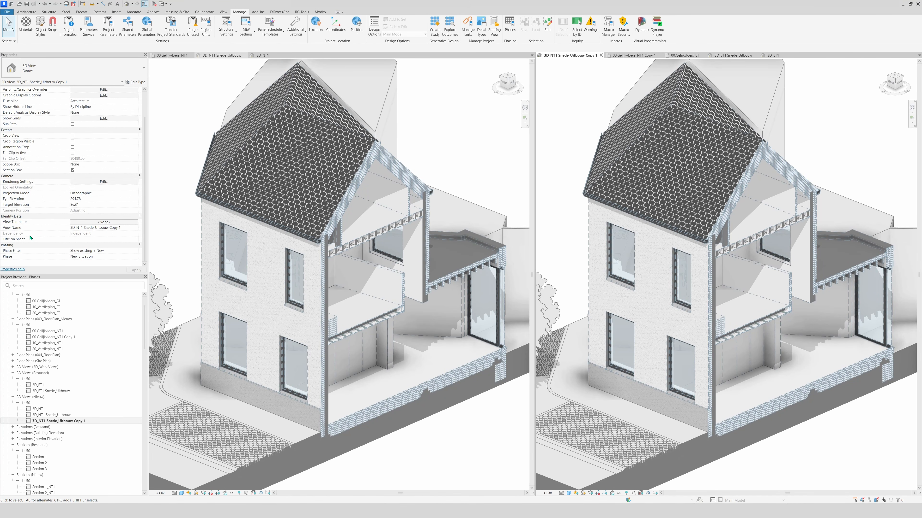
pyautogui.click(135, 252)
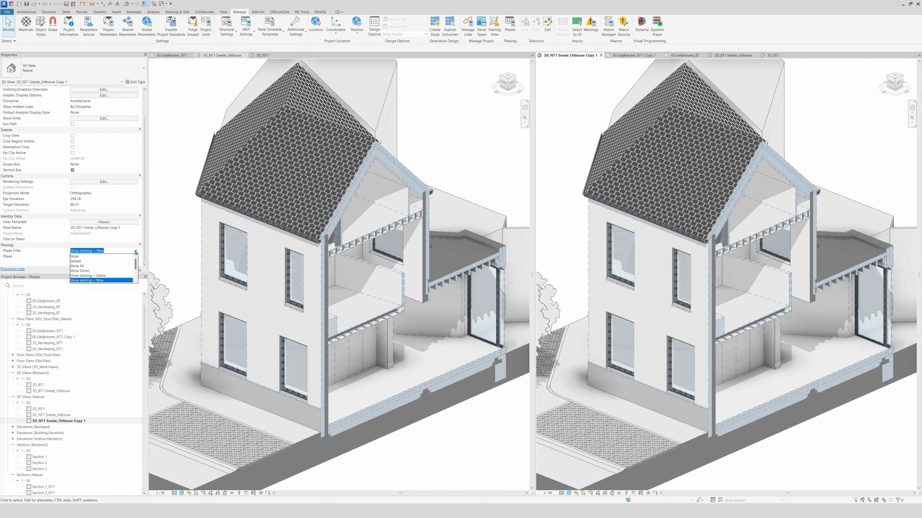
pyautogui.scroll(-2, 89, 264)
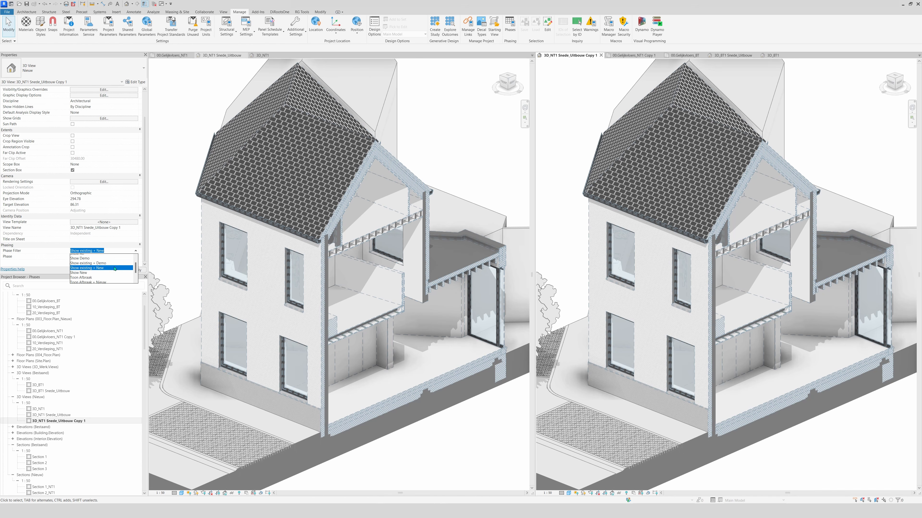
pyautogui.click(87, 261)
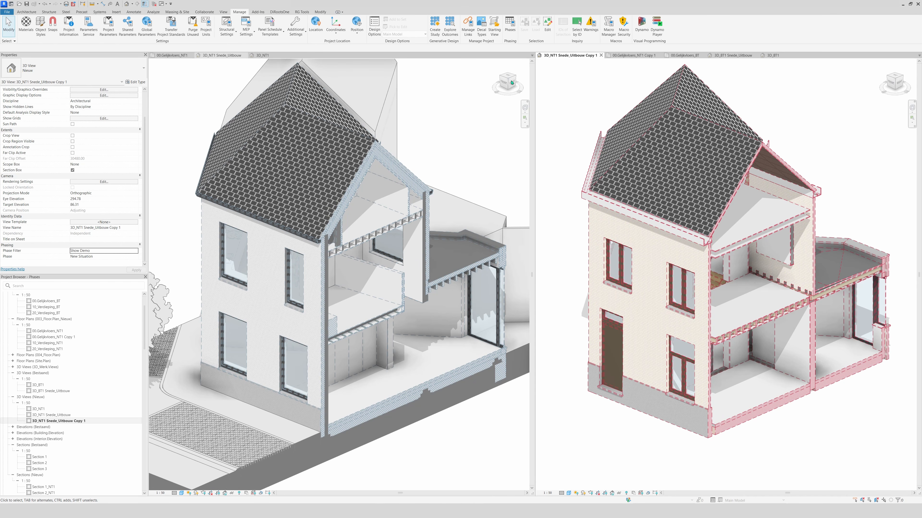
# Review the Show Demo settings in the project's phase filter list, then close the phasing settings
pyautogui.click(511, 29)
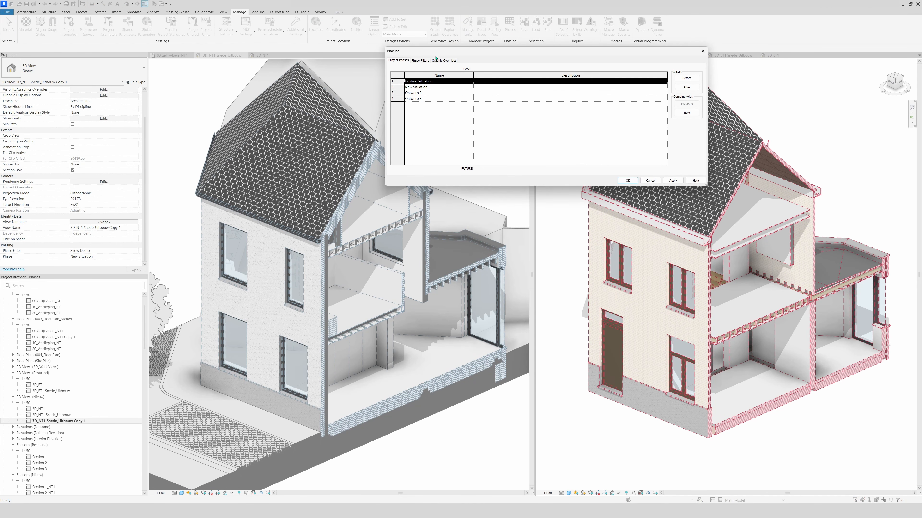
pyautogui.click(419, 61)
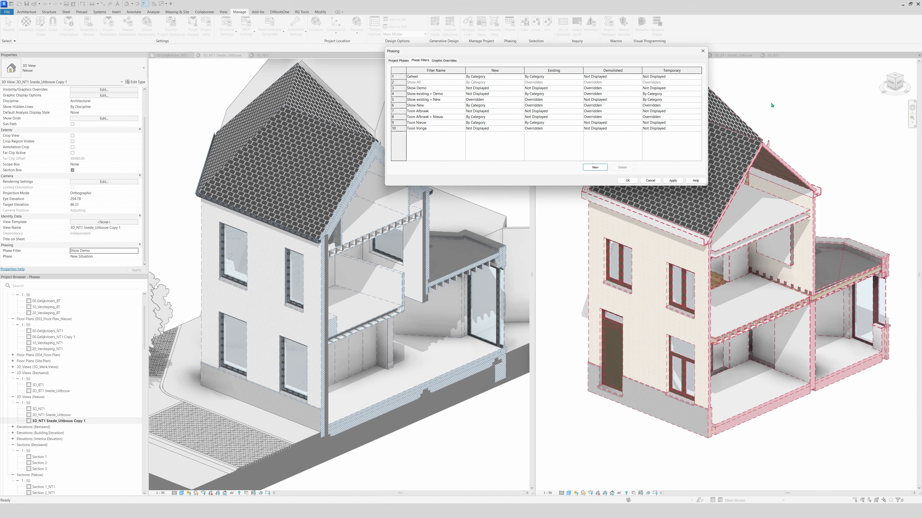
pyautogui.click(702, 52)
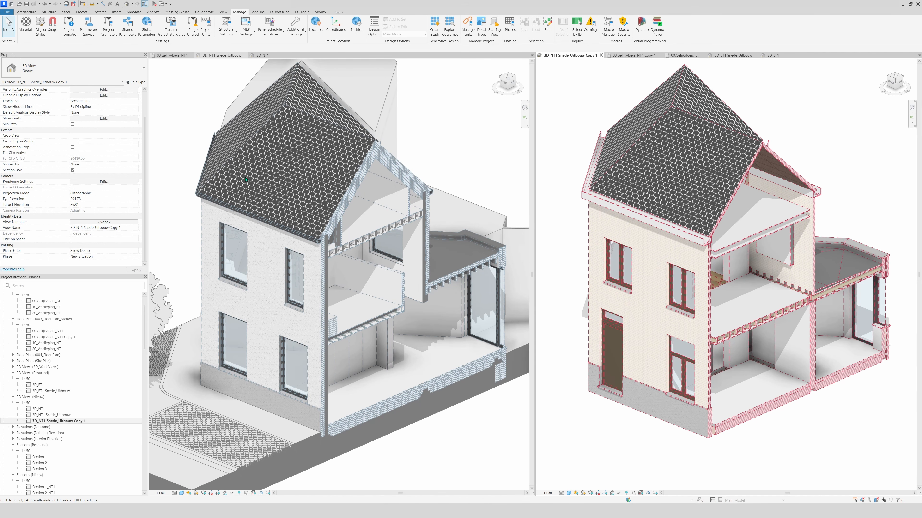
# Switch the duplicated 3D view's phase filter to Show New
pyautogui.click(136, 251)
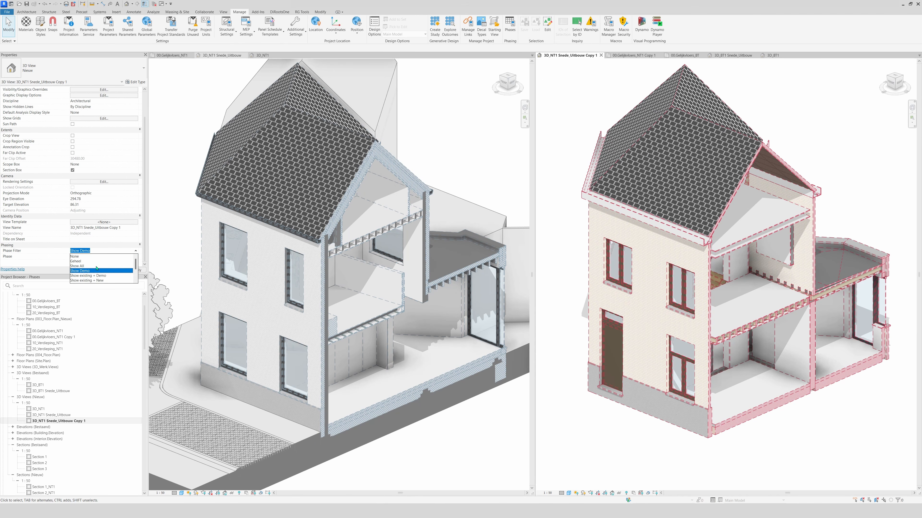
pyautogui.scroll(-2, 96, 268)
pyautogui.click(86, 272)
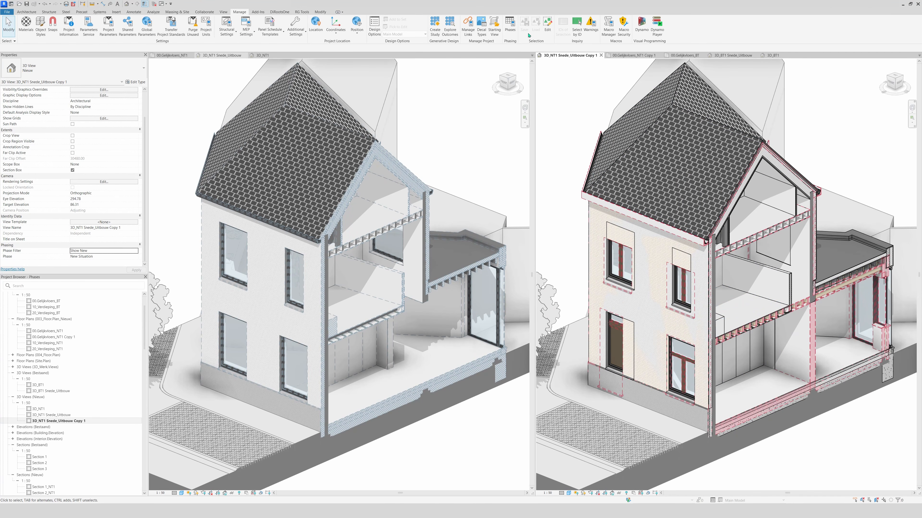
# Set Existing elements to Not Displayed in the Show New phase filter and apply the change
pyautogui.click(511, 23)
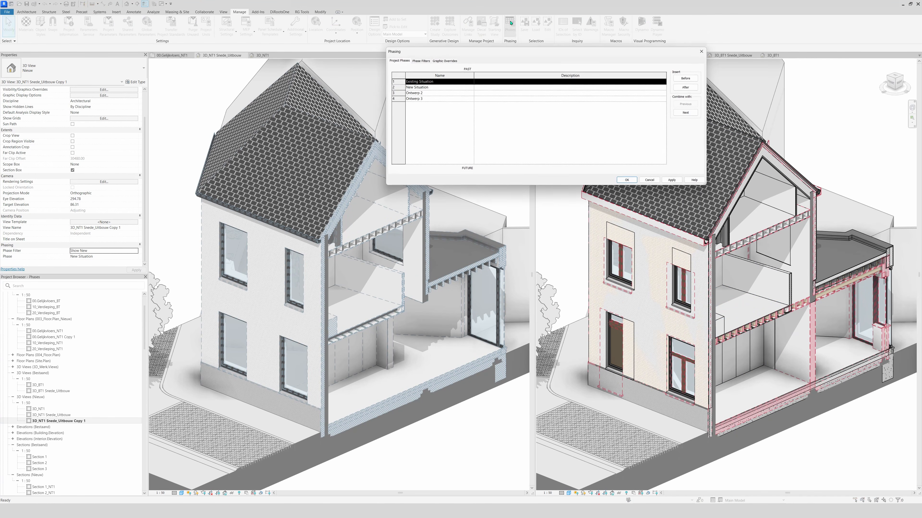
pyautogui.click(436, 62)
pyautogui.click(420, 60)
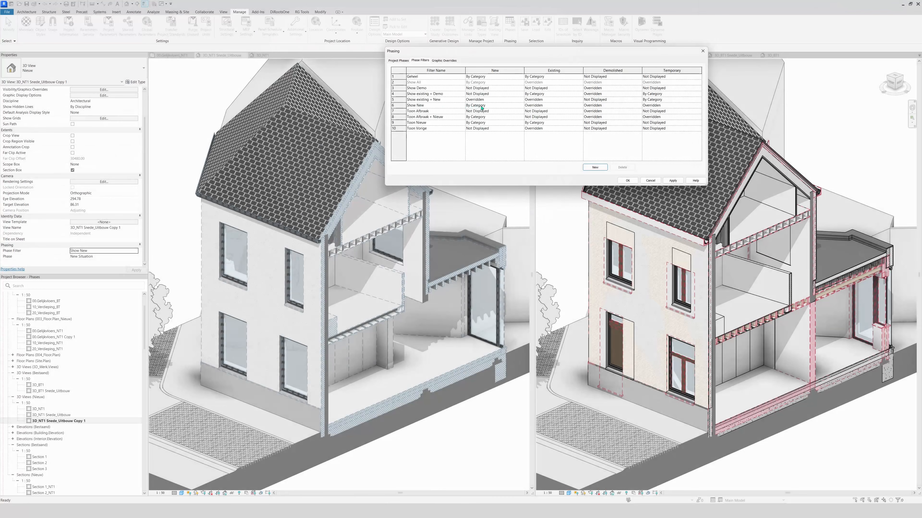
pyautogui.click(551, 106)
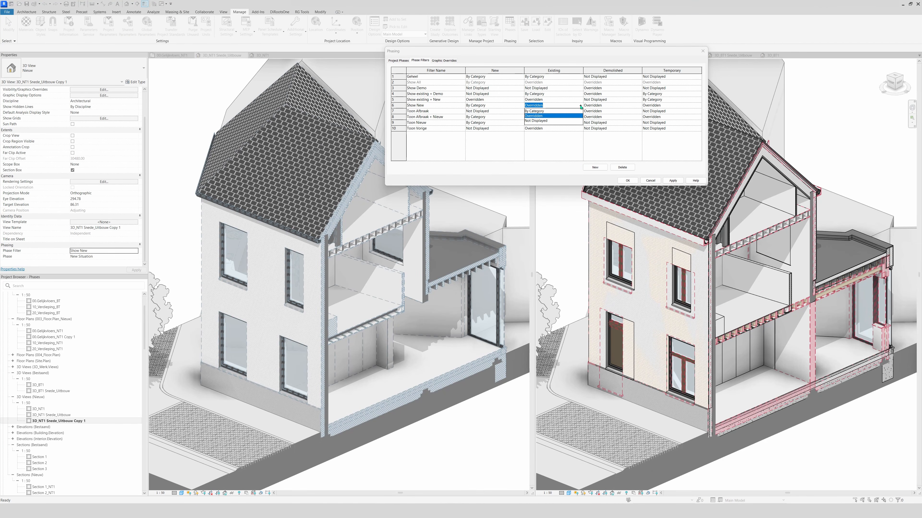
pyautogui.click(538, 121)
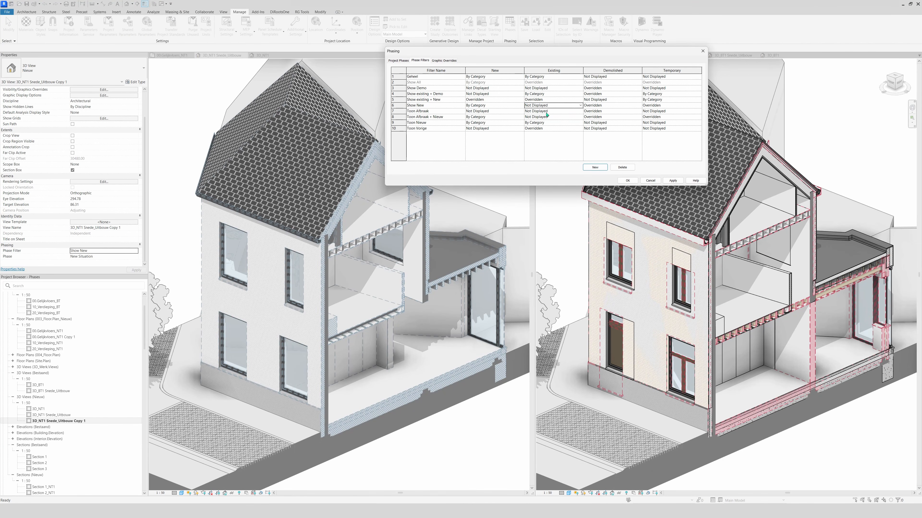
pyautogui.click(673, 181)
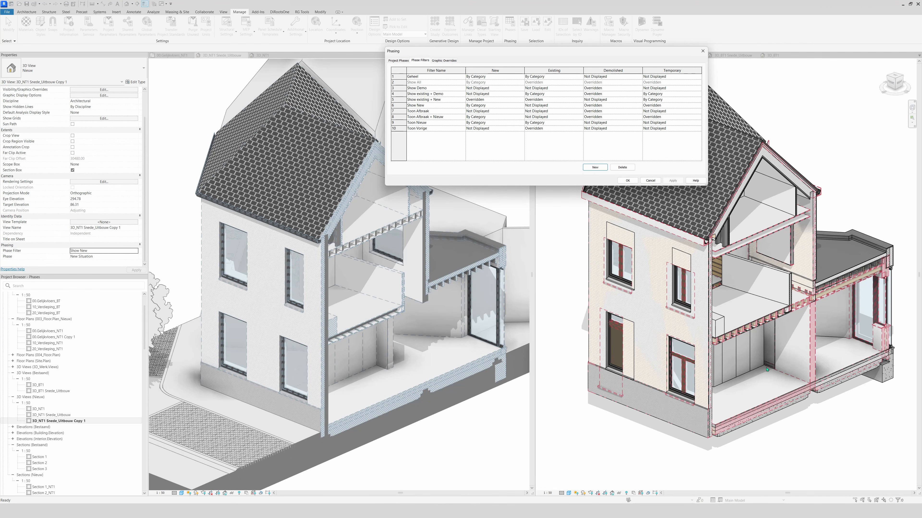
# Try to set Demolished elements to Not Displayed in the Show New phase filter
pyautogui.click(594, 106)
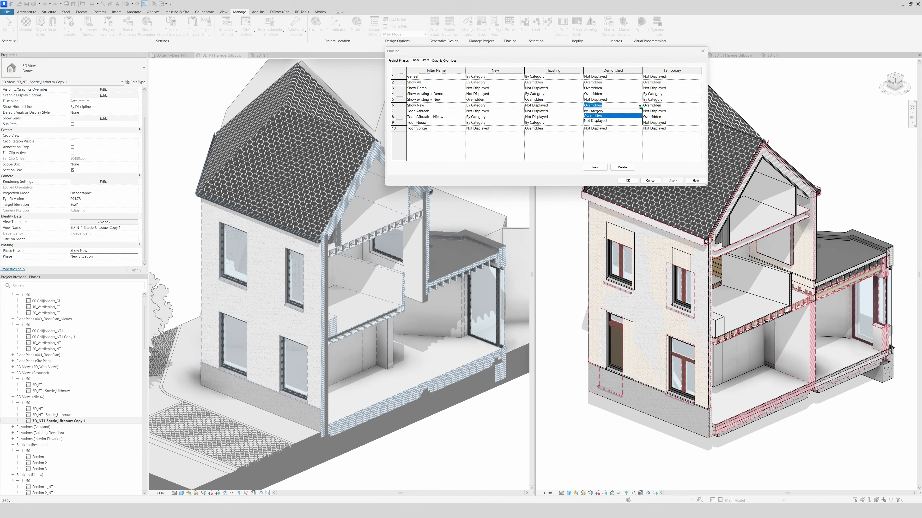
pyautogui.click(597, 122)
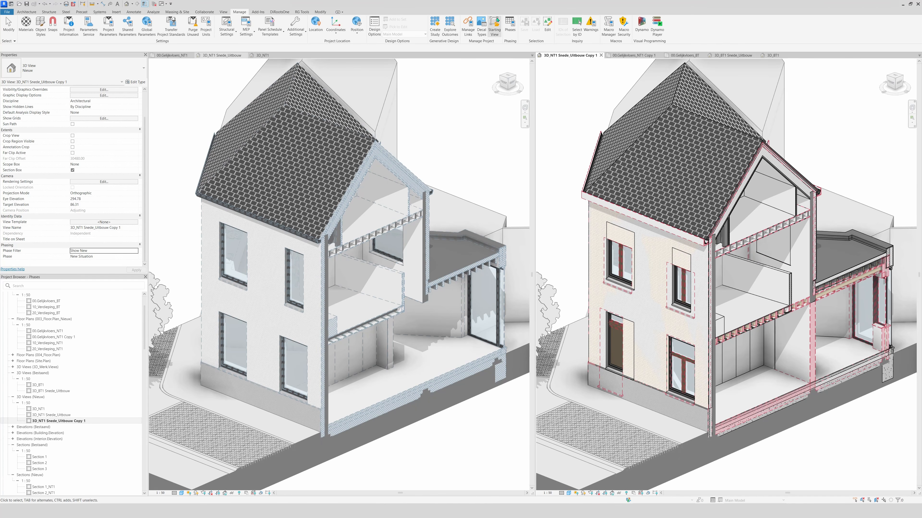
# Reopen the project's phase filter list and set Existing elements to Not Displayed for Show New
pyautogui.click(508, 24)
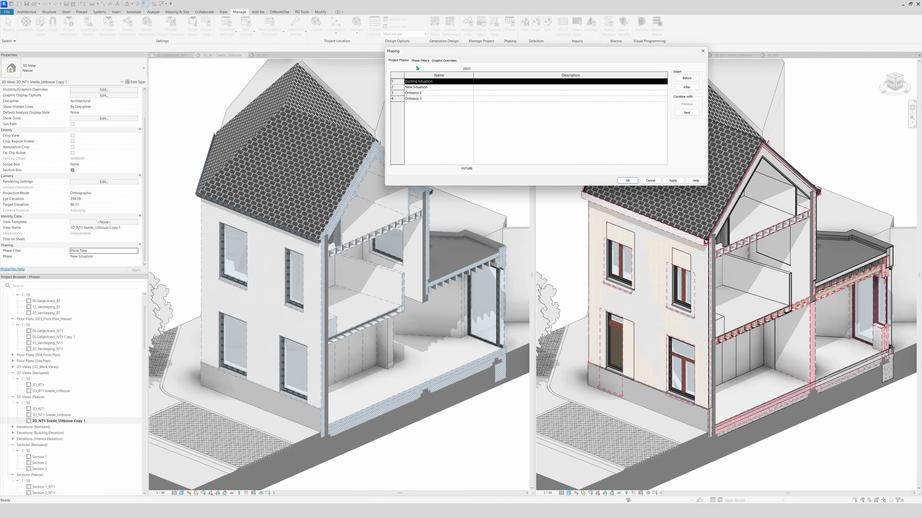
pyautogui.click(419, 61)
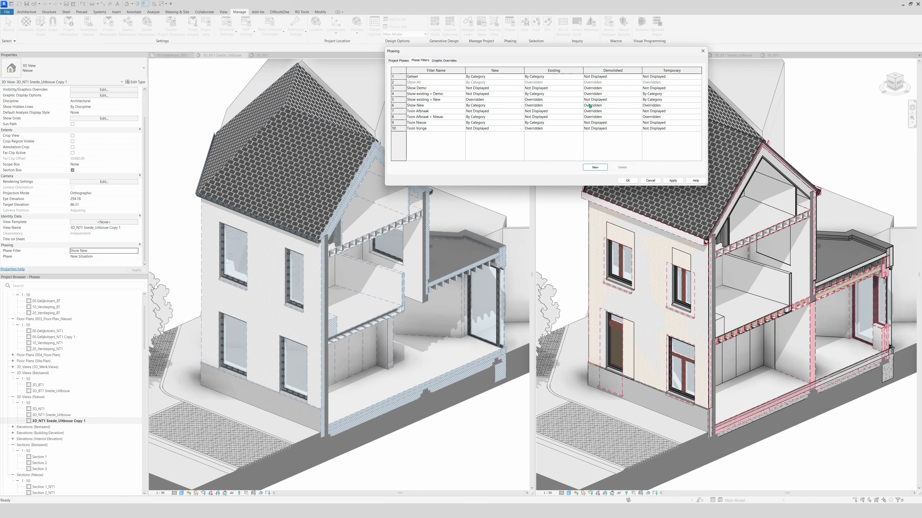
pyautogui.click(550, 106)
pyautogui.click(550, 105)
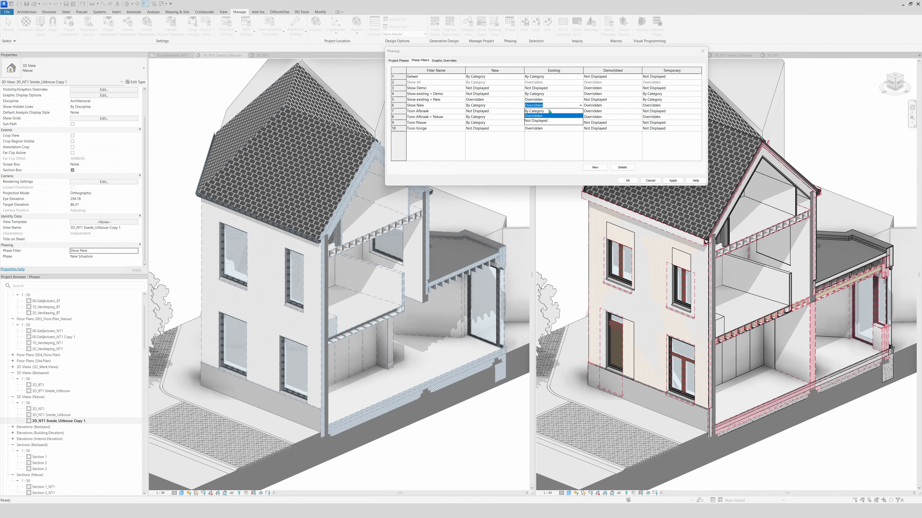
pyautogui.click(550, 120)
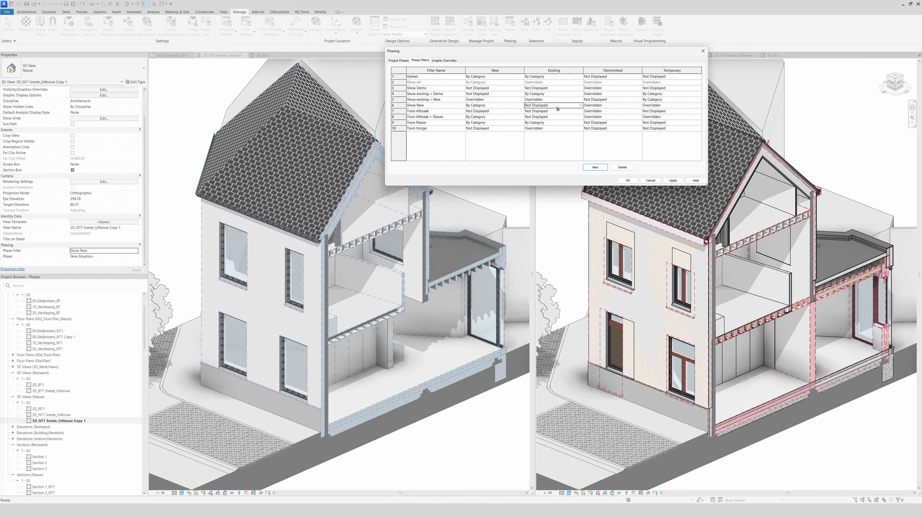
# Set Demolished and Temporary elements to Not Displayed in the Show New phase filter and apply the changes
pyautogui.click(597, 106)
pyautogui.click(597, 105)
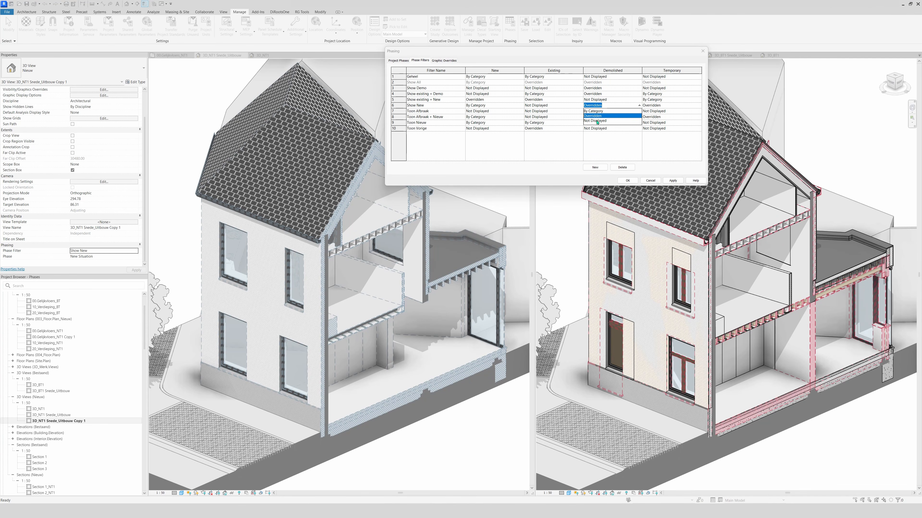
pyautogui.click(597, 120)
pyautogui.click(694, 106)
pyautogui.click(694, 106)
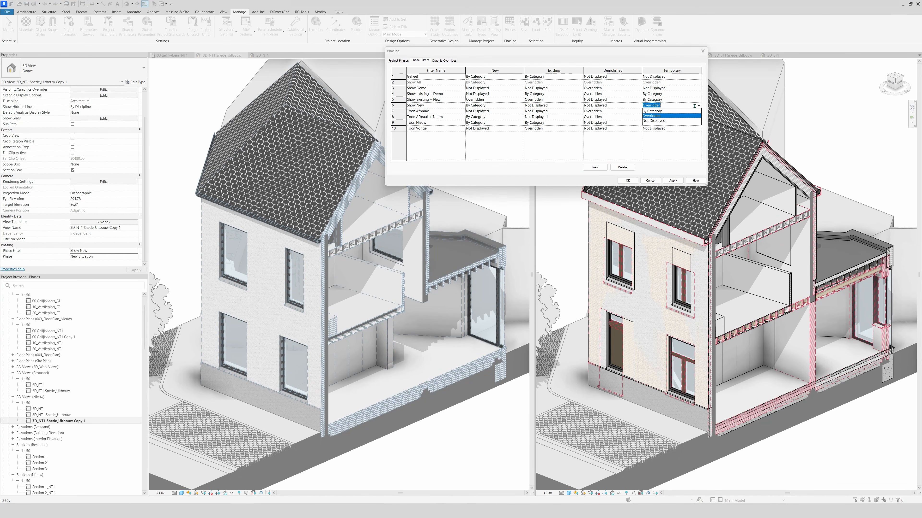
pyautogui.click(653, 120)
pyautogui.click(673, 181)
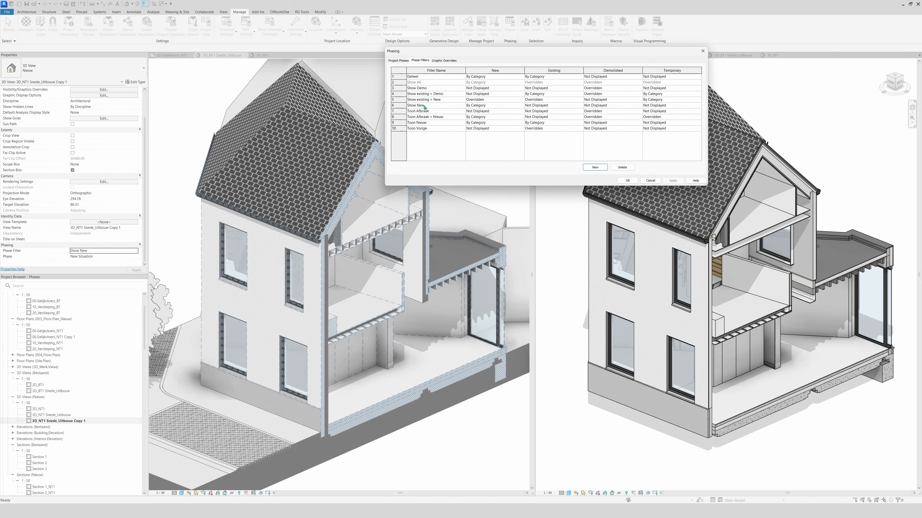
# Set New elements to Overridden in the Show New phase filter and accept the phasing settings
pyautogui.click(522, 106)
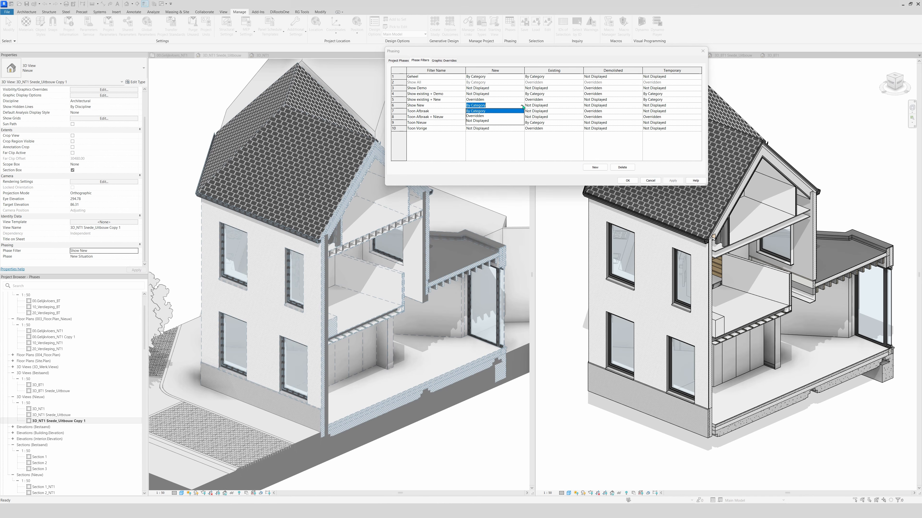
pyautogui.click(472, 116)
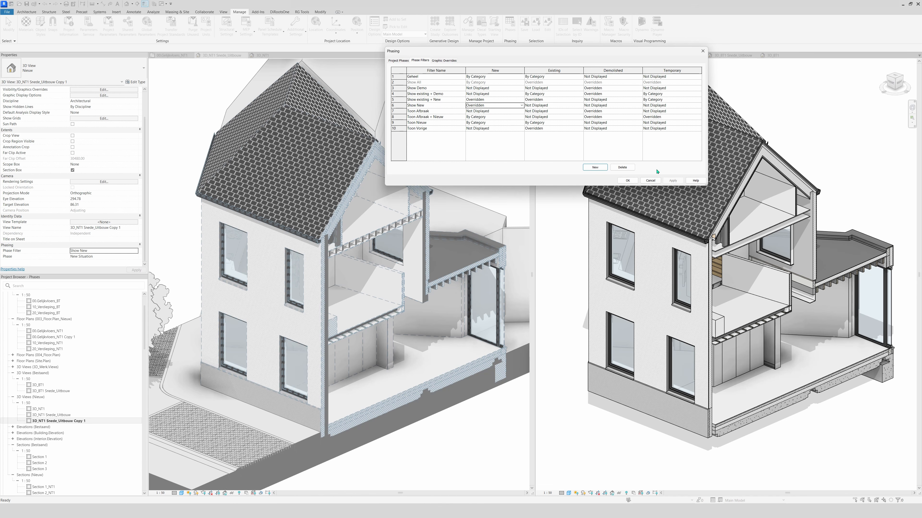
pyautogui.click(627, 181)
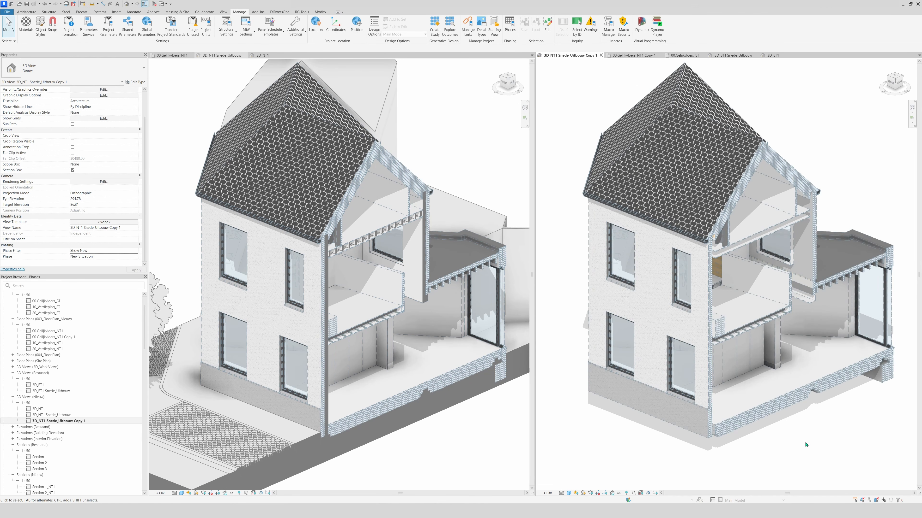